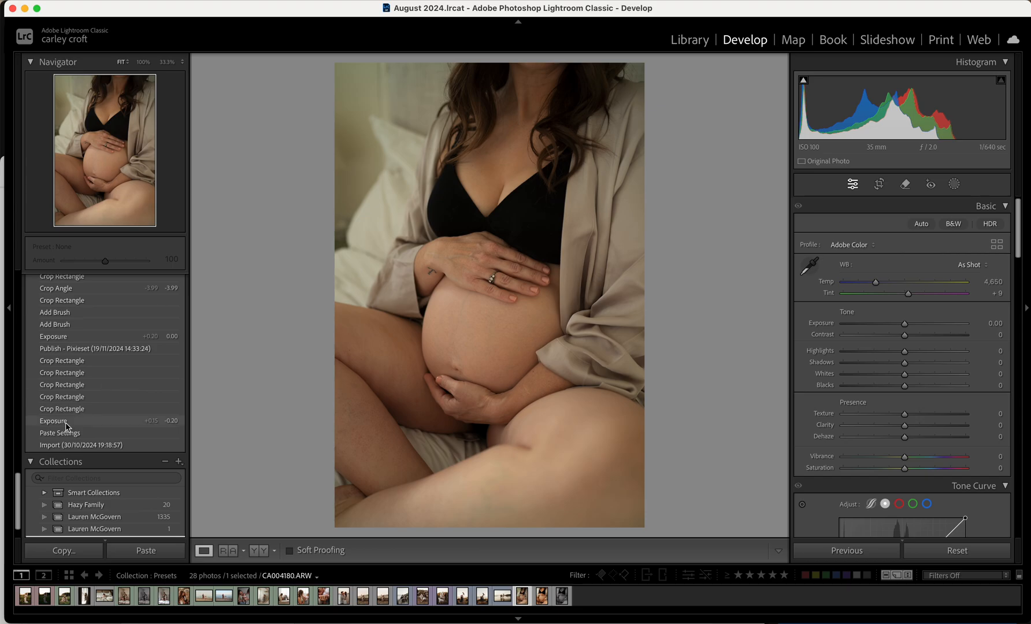
Step: Apply the Amber preset from CA_Presets, keeping the Warmth profile amount at its default of 100
{"action": "scroll", "coordinate": [64, 429], "scroll_direction": "up", "scroll_amount": 10}
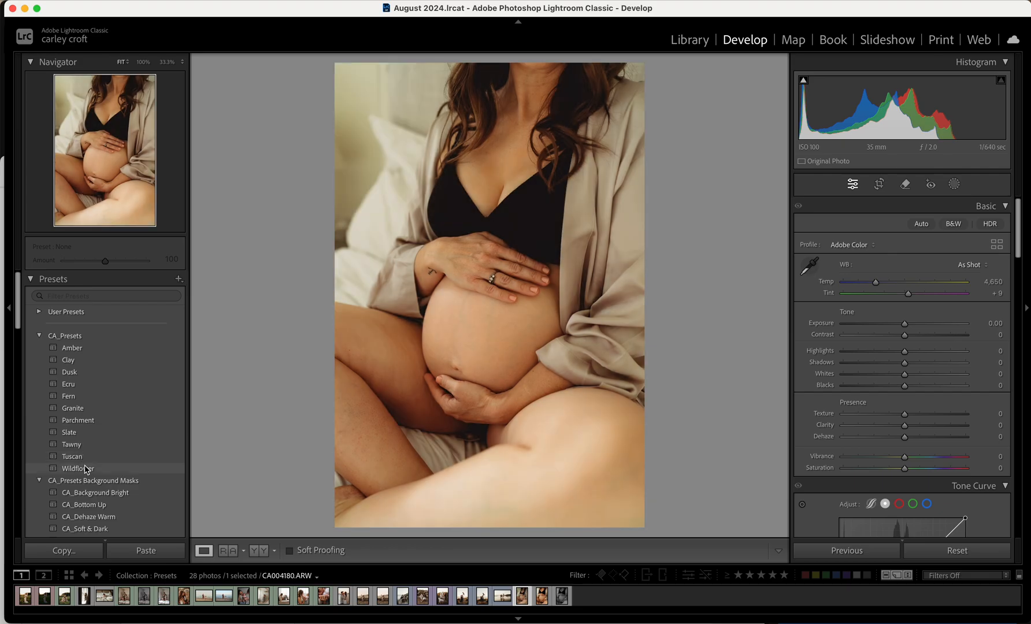
{"action": "left_click", "coordinate": [90, 350]}
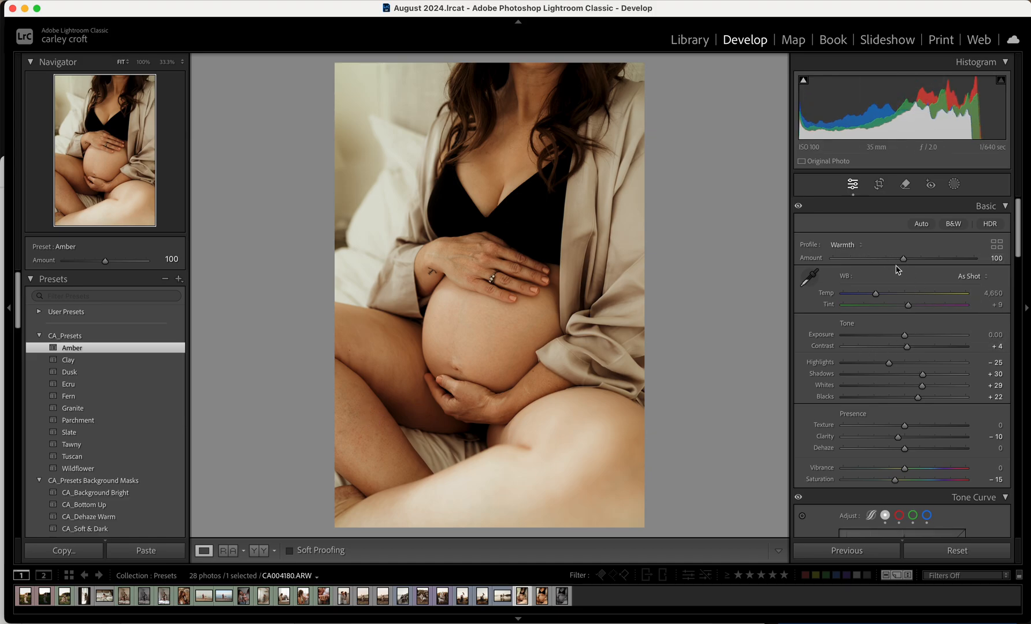
{"action": "left_click_drag", "start_coordinate": [903, 259], "coordinate": [894, 294]}
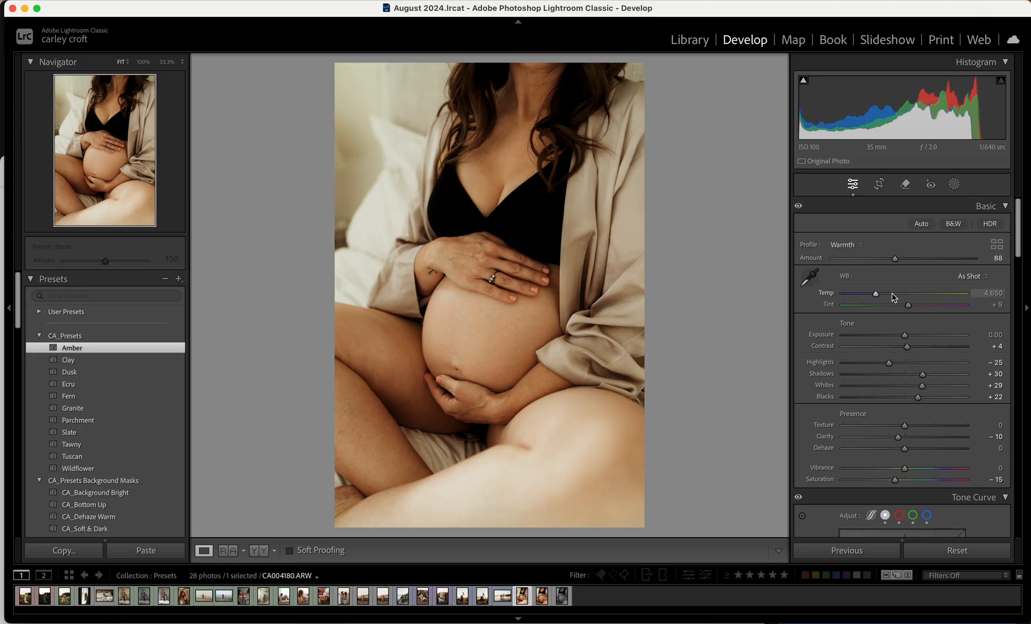
{"action": "double_click", "coordinate": [897, 260]}
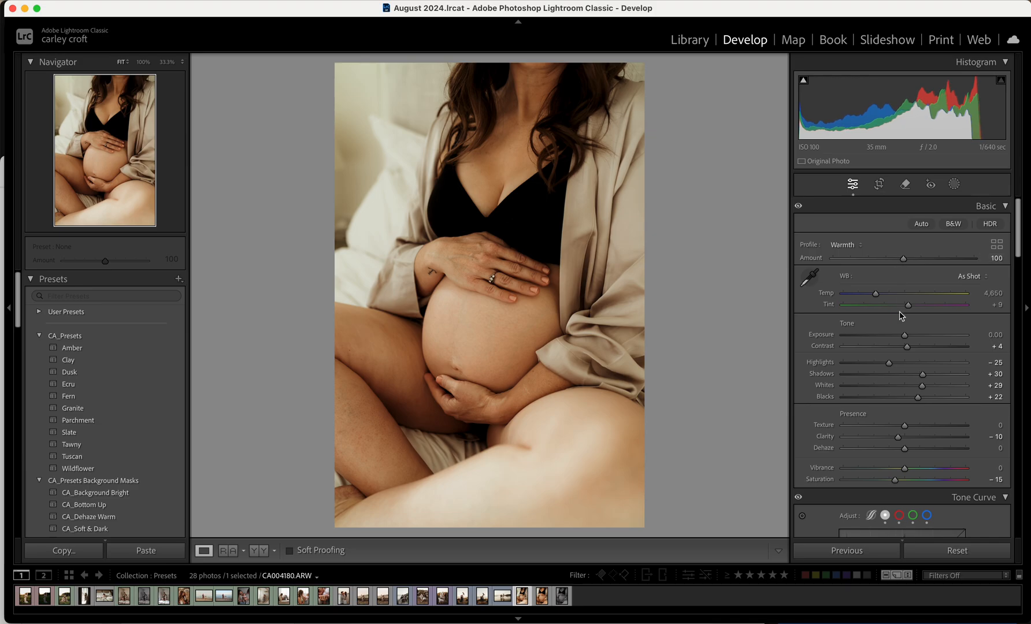
Step: Set Exposure to −0.15 and Highlights to −38, with white balance at Temp 4,748 and Tint +11
{"action": "left_click_drag", "start_coordinate": [908, 338], "coordinate": [881, 366]}
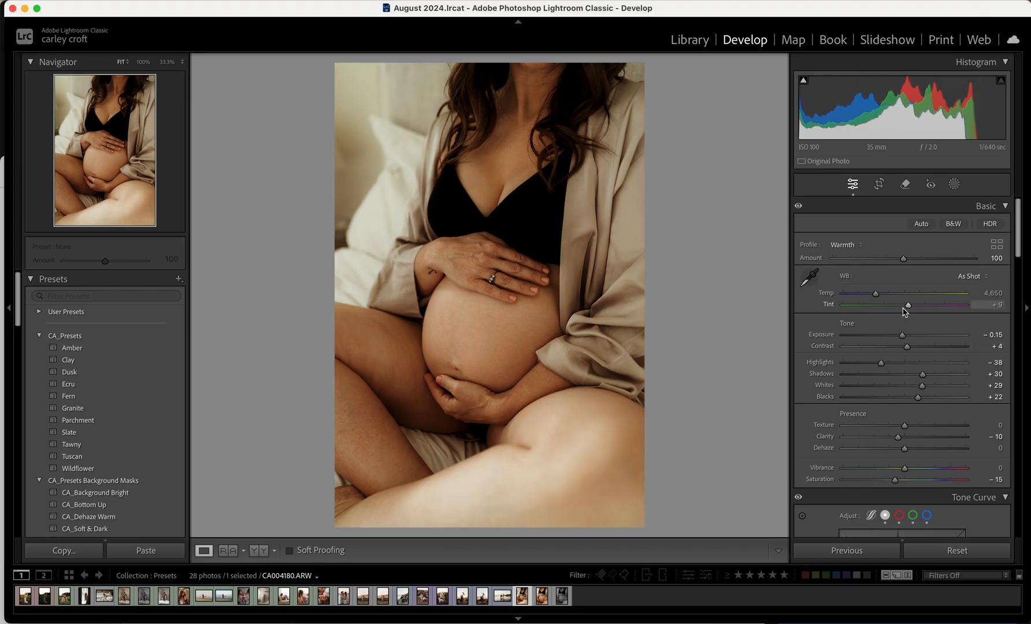
{"action": "left_click_drag", "start_coordinate": [909, 307], "coordinate": [911, 308]}
{"action": "left_click_drag", "start_coordinate": [876, 293], "coordinate": [877, 295]}
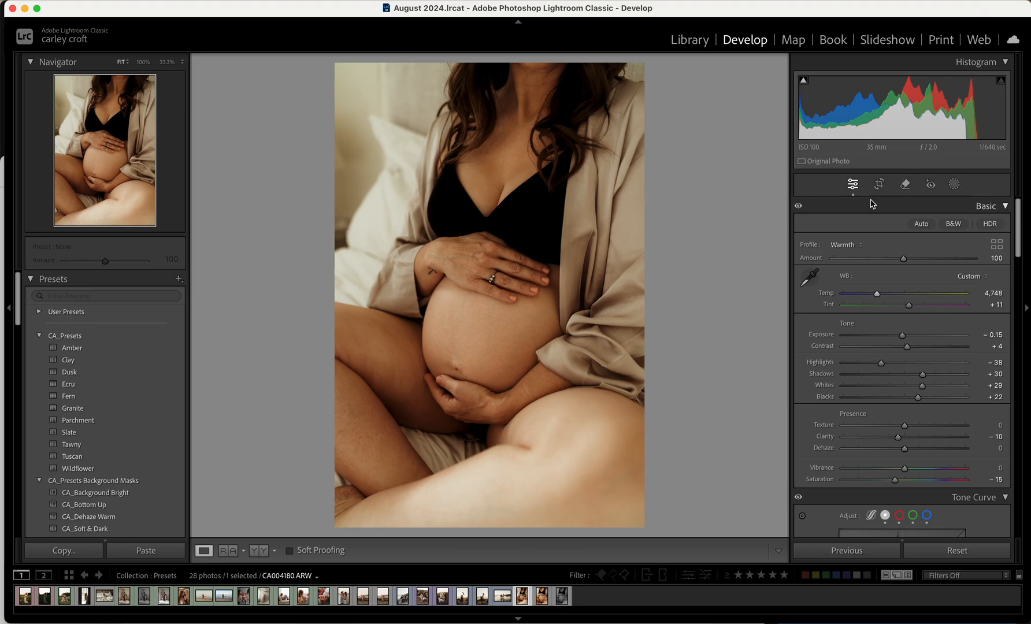
Step: Crop the photo tighter around the torso and belly in the original aspect ratio, rotated to an angle of −1.64
{"action": "left_click", "coordinate": [879, 183]}
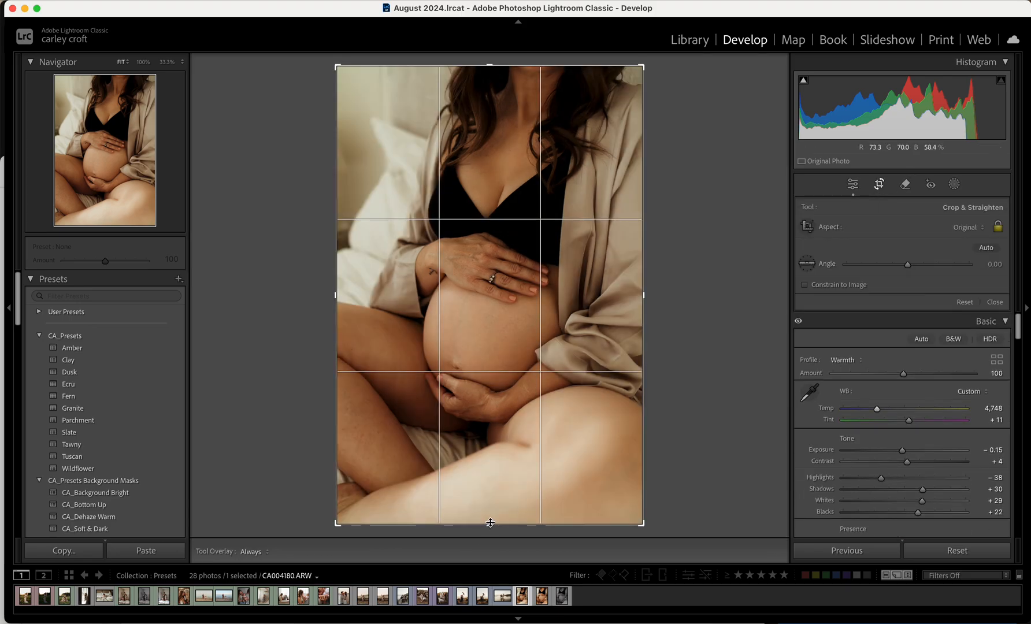
{"action": "left_click_drag", "start_coordinate": [490, 523], "coordinate": [490, 482]}
{"action": "left_click_drag", "start_coordinate": [515, 339], "coordinate": [515, 326]}
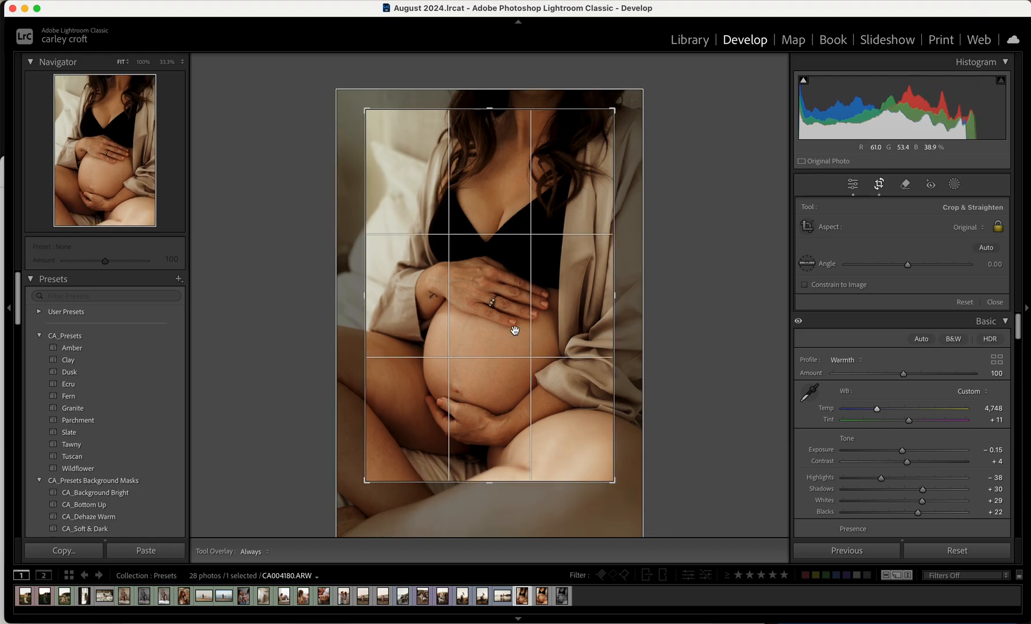
{"action": "left_click_drag", "start_coordinate": [633, 118], "coordinate": [628, 113]}
{"action": "left_click_drag", "start_coordinate": [517, 224], "coordinate": [510, 223]}
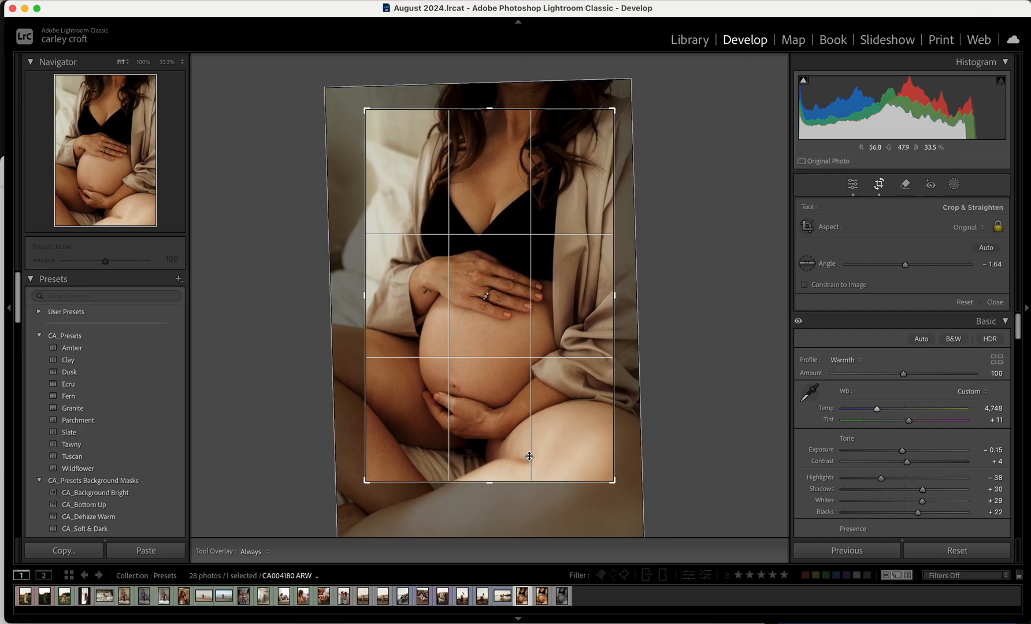
{"action": "key", "text": "Return"}
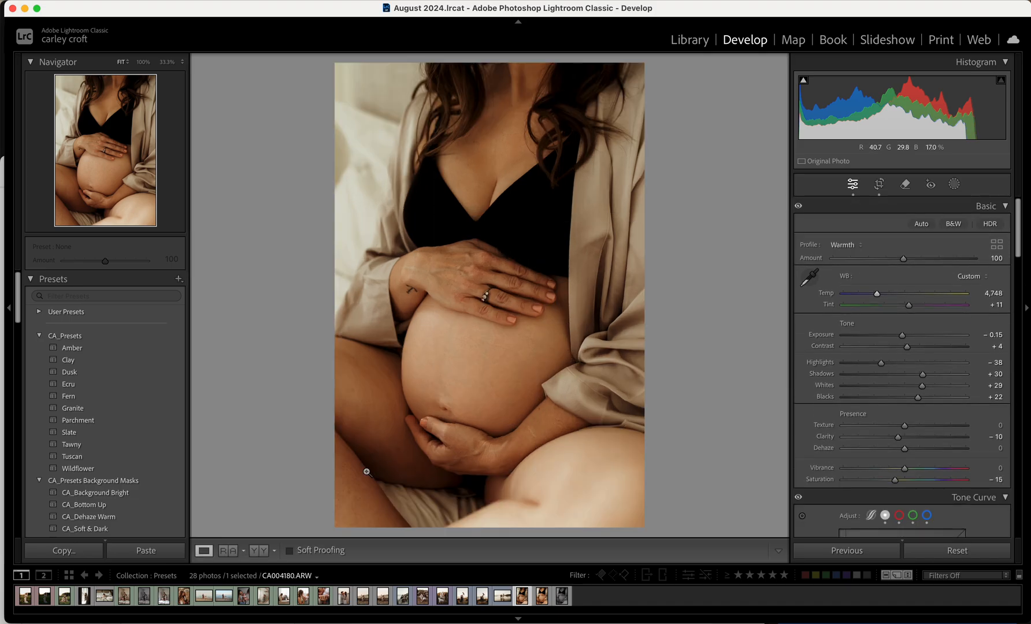
Step: Apply the CA_Bottom Up background mask preset and move its linear gradient down over the legs
{"action": "left_click", "coordinate": [104, 506]}
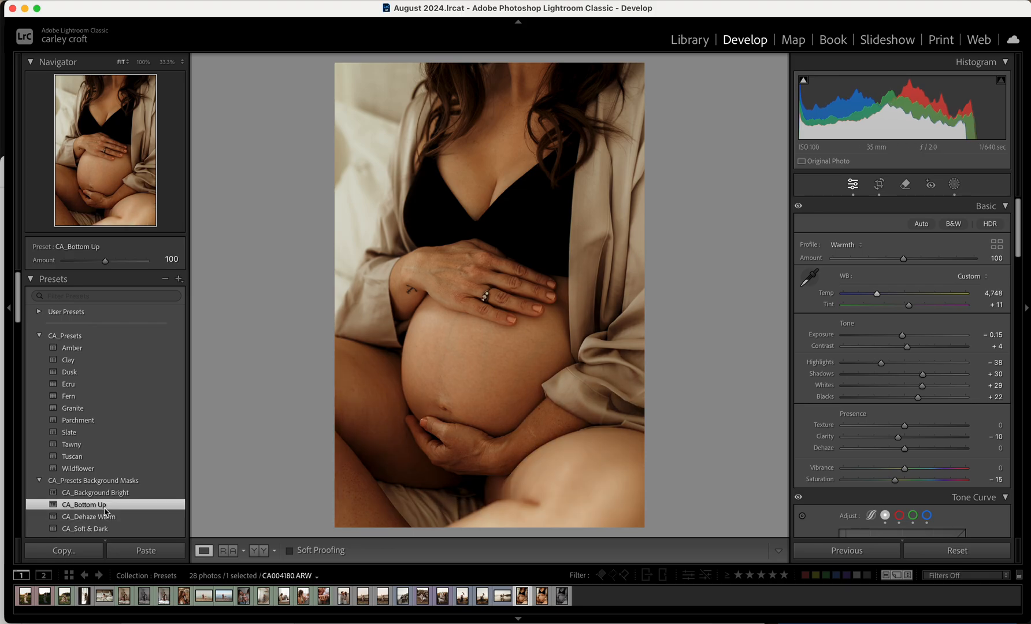
{"action": "left_click", "coordinate": [955, 184]}
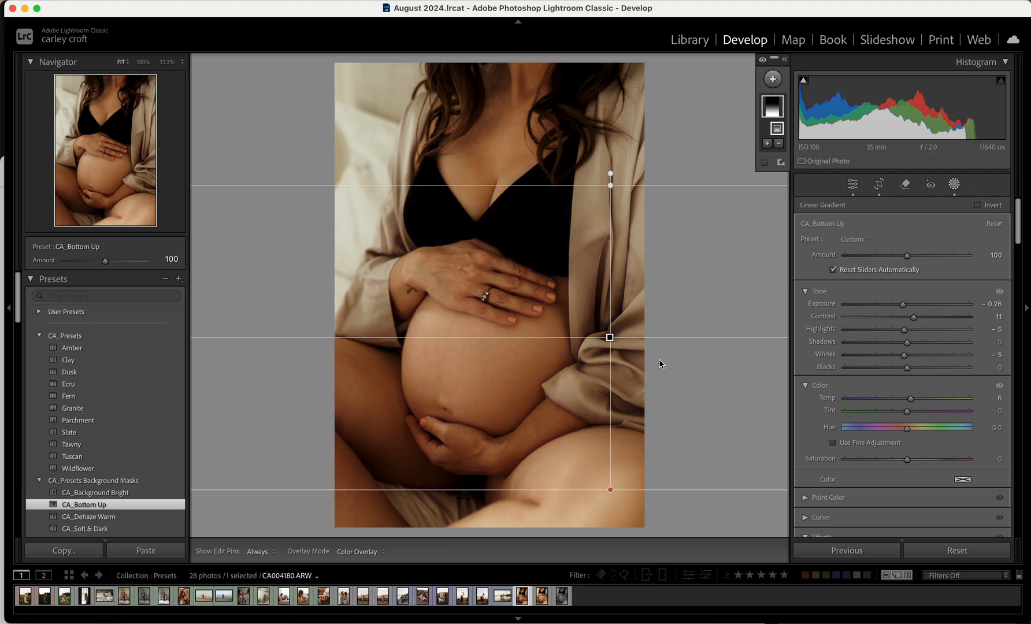
{"action": "left_click_drag", "start_coordinate": [610, 335], "coordinate": [581, 380]}
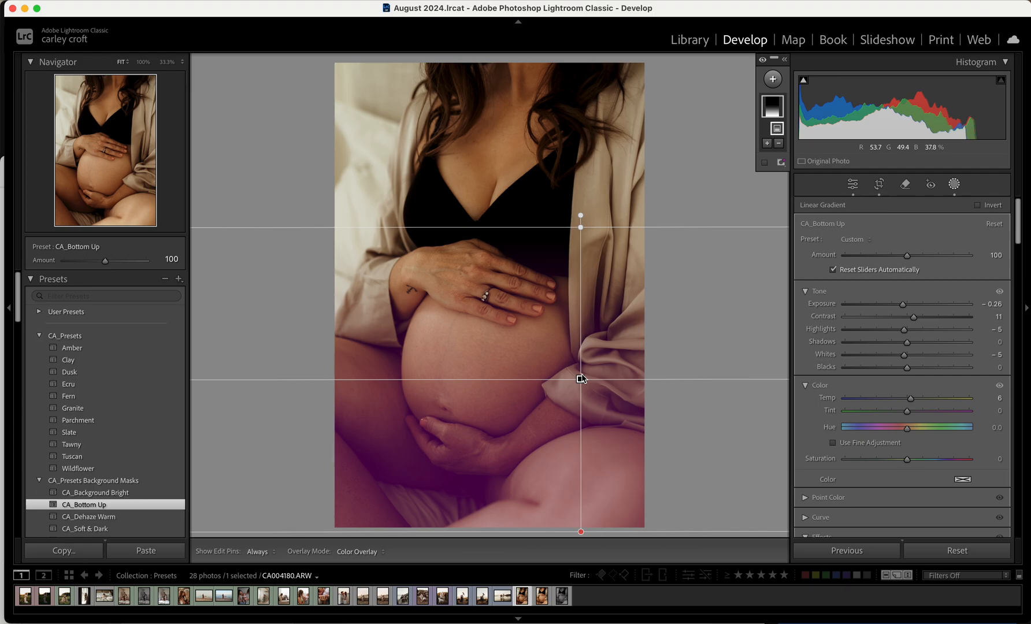
{"action": "left_click_drag", "start_coordinate": [581, 377], "coordinate": [574, 462]}
{"action": "mouse_move", "coordinate": [574, 340]}
{"action": "left_mouse_down"}
{"action": "mouse_move", "coordinate": [558, 253]}
{"action": "mouse_move", "coordinate": [555, 92]}
{"action": "mouse_move", "coordinate": [543, 183]}
{"action": "mouse_move", "coordinate": [563, 280]}
{"action": "mouse_move", "coordinate": [572, 104]}
{"action": "mouse_move", "coordinate": [576, 322]}
{"action": "left_mouse_up"}
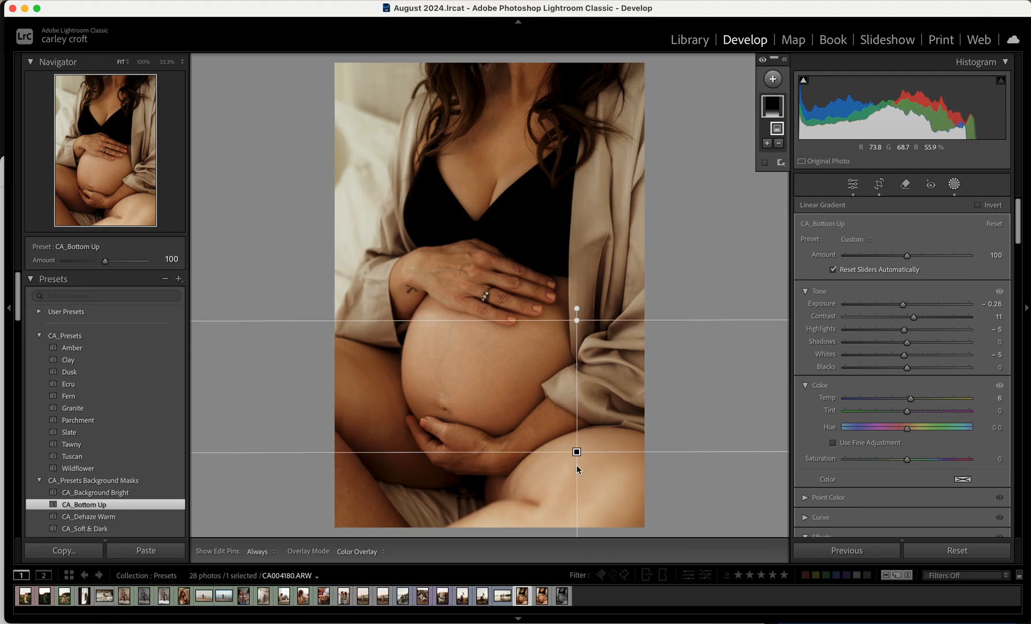
{"action": "left_click_drag", "start_coordinate": [576, 452], "coordinate": [575, 433]}
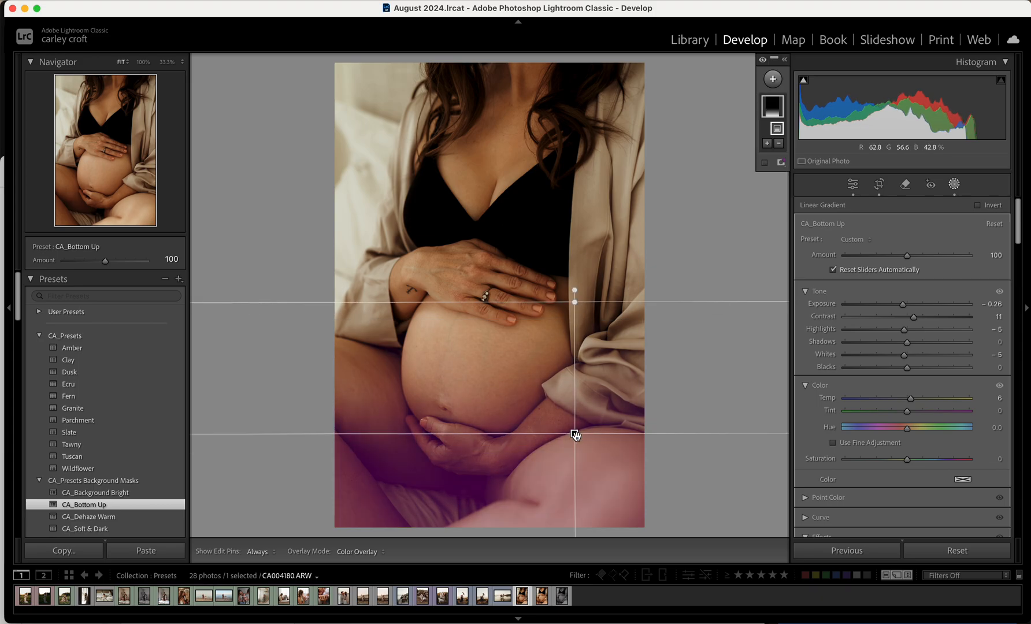
Step: Tilt the CA_Bottom Up gradient to follow the legs and narrow its transition to begin below the upper hand
{"action": "left_click_drag", "start_coordinate": [574, 290], "coordinate": [508, 261]}
{"action": "left_click_drag", "start_coordinate": [577, 433], "coordinate": [549, 372]}
{"action": "left_click_drag", "start_coordinate": [493, 235], "coordinate": [507, 227]}
{"action": "left_click_drag", "start_coordinate": [547, 373], "coordinate": [522, 432]}
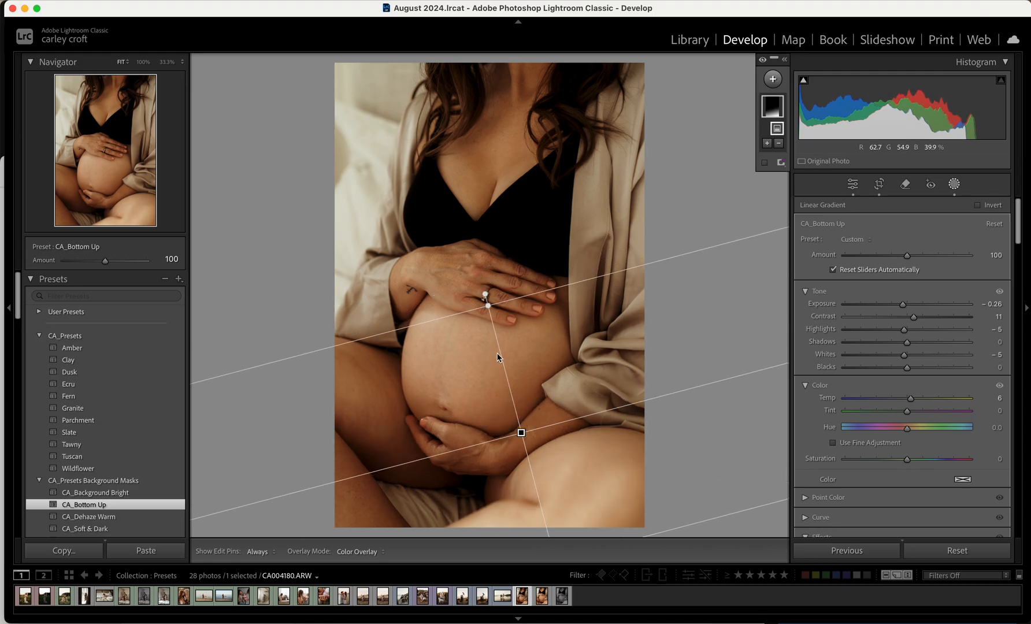
{"action": "left_click_drag", "start_coordinate": [487, 303], "coordinate": [502, 359]}
{"action": "left_click_drag", "start_coordinate": [528, 460], "coordinate": [524, 436]}
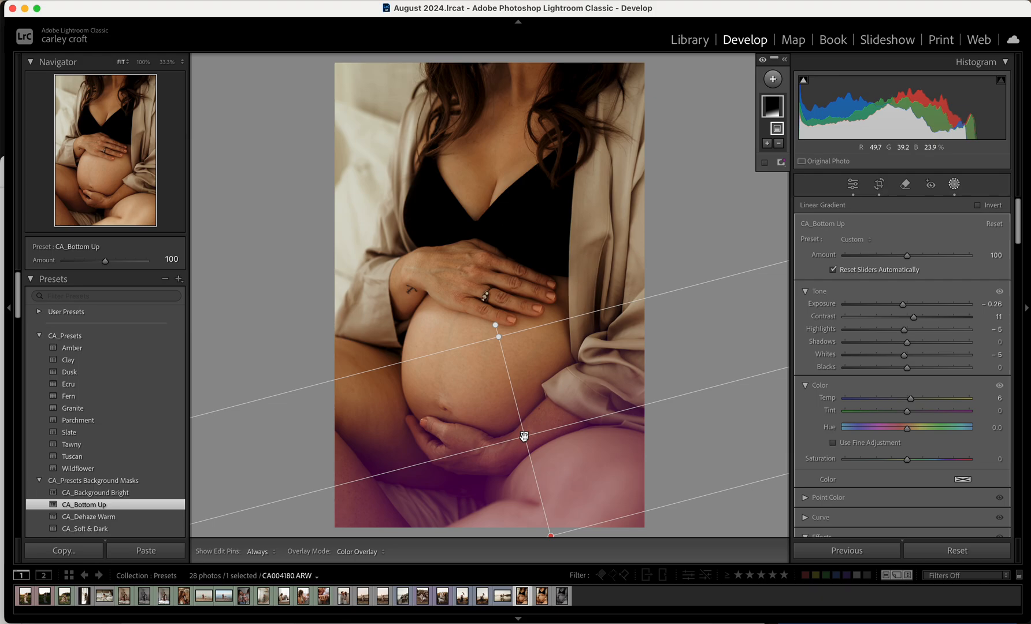
{"action": "key", "text": "Escape"}
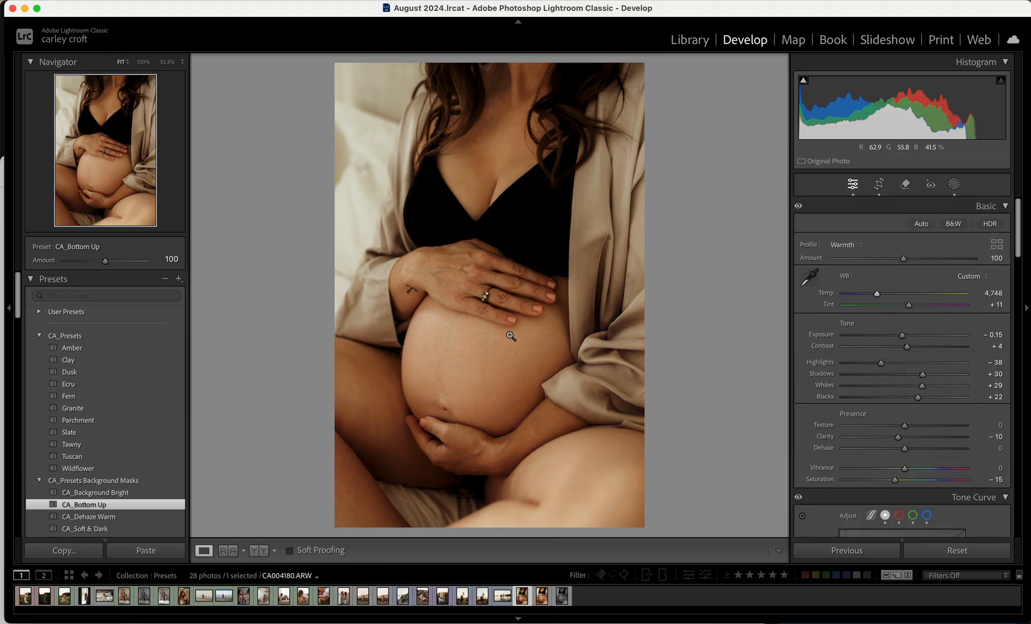
Step: Add a brush mask with the CA_Dark and Define Brush preset and paint it over the bright leg in the foreground
{"action": "left_click", "coordinate": [954, 183]}
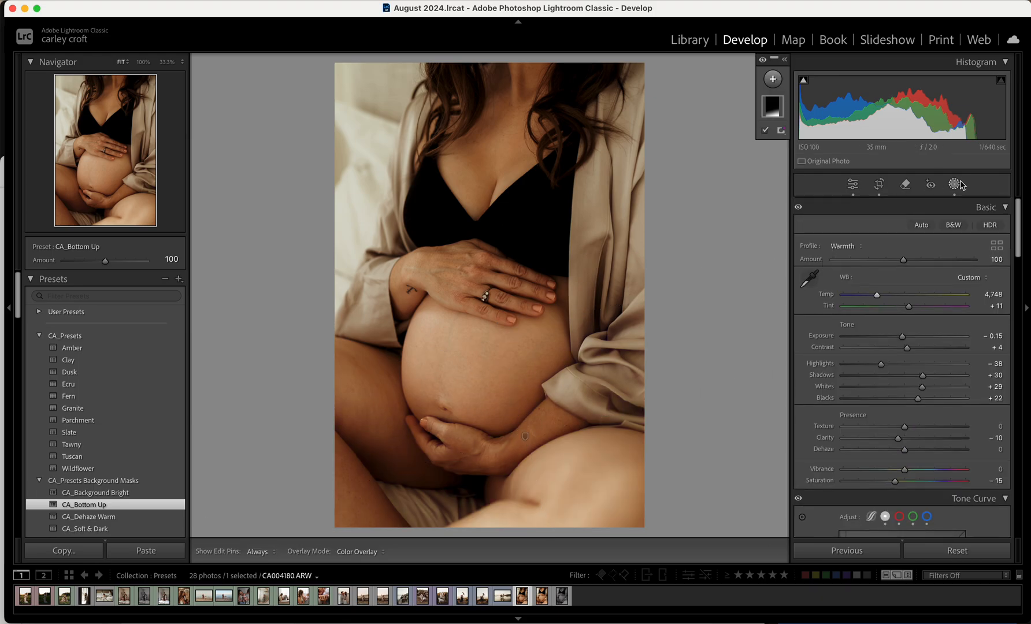
{"action": "left_click", "coordinate": [773, 78]}
{"action": "left_click", "coordinate": [791, 189]}
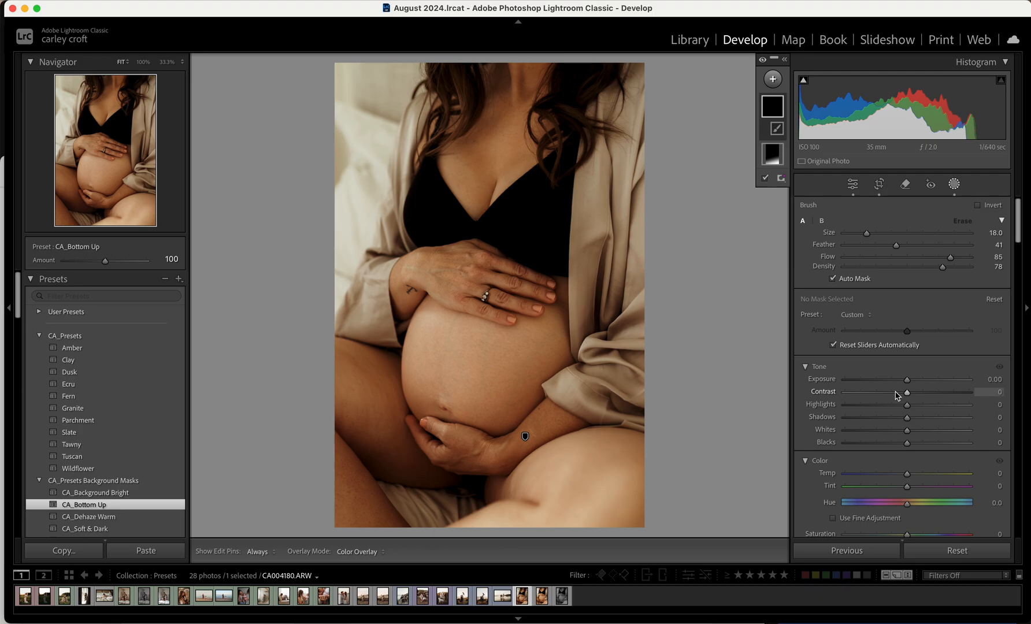
{"action": "left_click", "coordinate": [853, 314]}
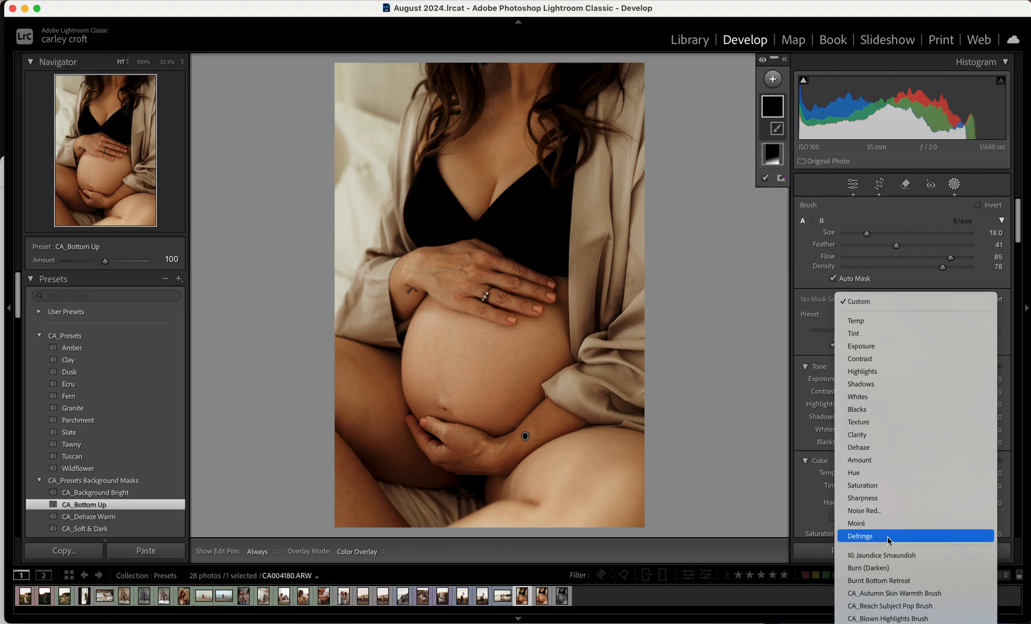
{"action": "scroll", "coordinate": [890, 541], "scroll_direction": "down", "scroll_amount": 5}
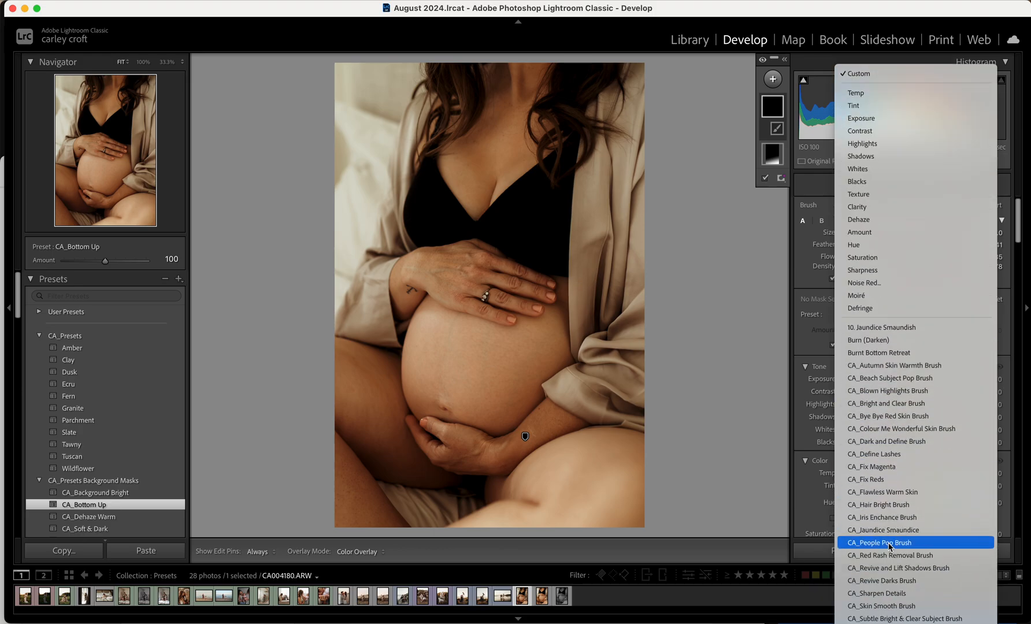
{"action": "left_click", "coordinate": [894, 444]}
{"action": "key", "text": "h"}
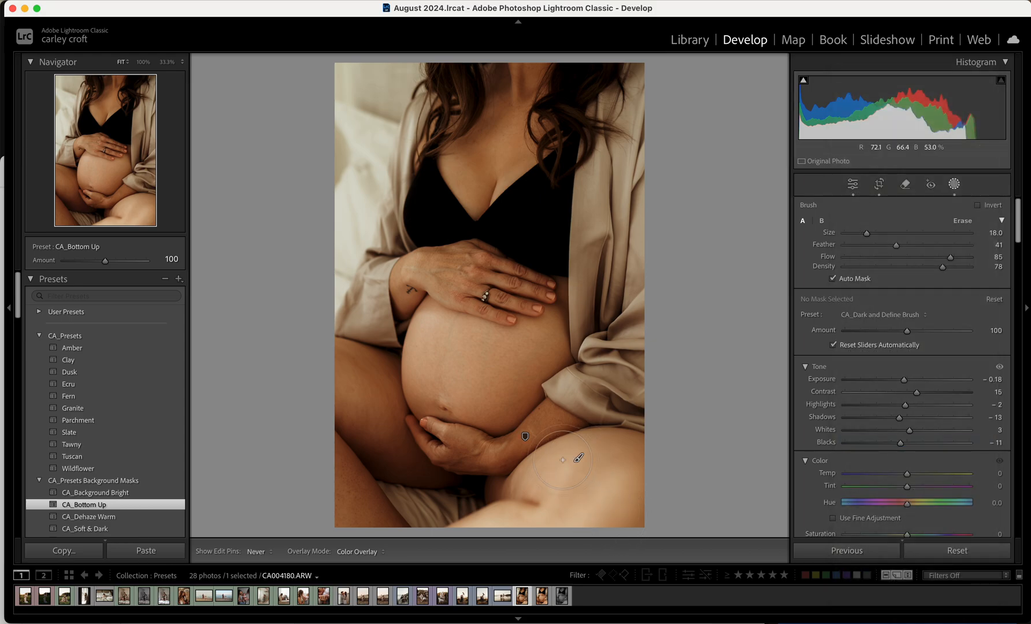
{"action": "mouse_move", "coordinate": [556, 484]}
{"action": "left_mouse_down"}
{"action": "mouse_move", "coordinate": [552, 520]}
{"action": "mouse_move", "coordinate": [480, 541]}
{"action": "mouse_move", "coordinate": [616, 492]}
{"action": "mouse_move", "coordinate": [597, 462]}
{"action": "mouse_move", "coordinate": [531, 511]}
{"action": "left_mouse_up"}
{"action": "key", "text": "h"}
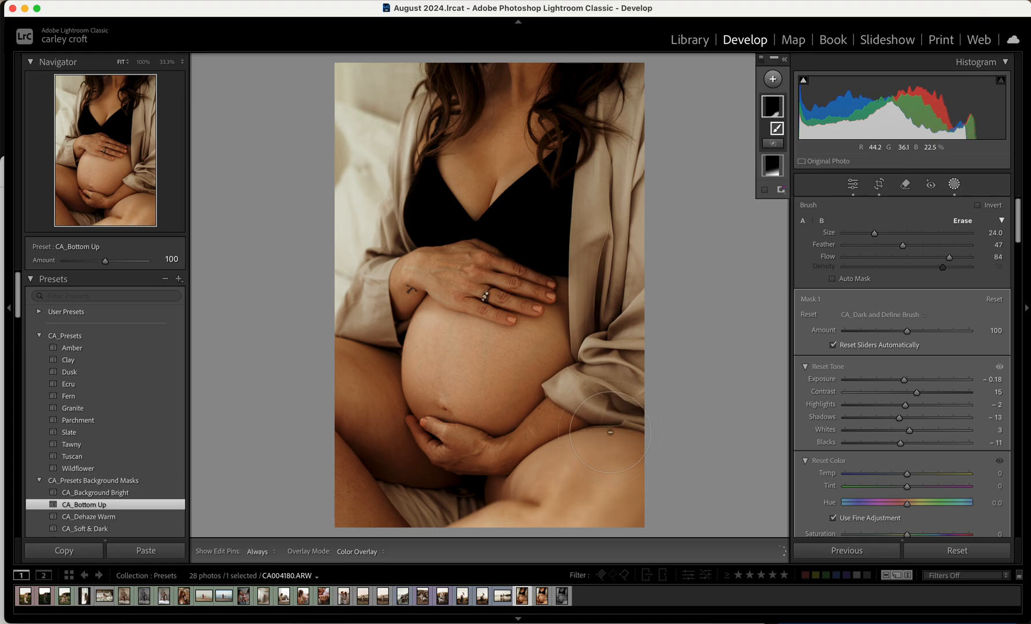
{"action": "mouse_move", "coordinate": [491, 498]}
{"action": "left_mouse_down"}
{"action": "mouse_move", "coordinate": [483, 519]}
{"action": "mouse_move", "coordinate": [549, 493]}
{"action": "mouse_move", "coordinate": [549, 467]}
{"action": "left_mouse_up"}
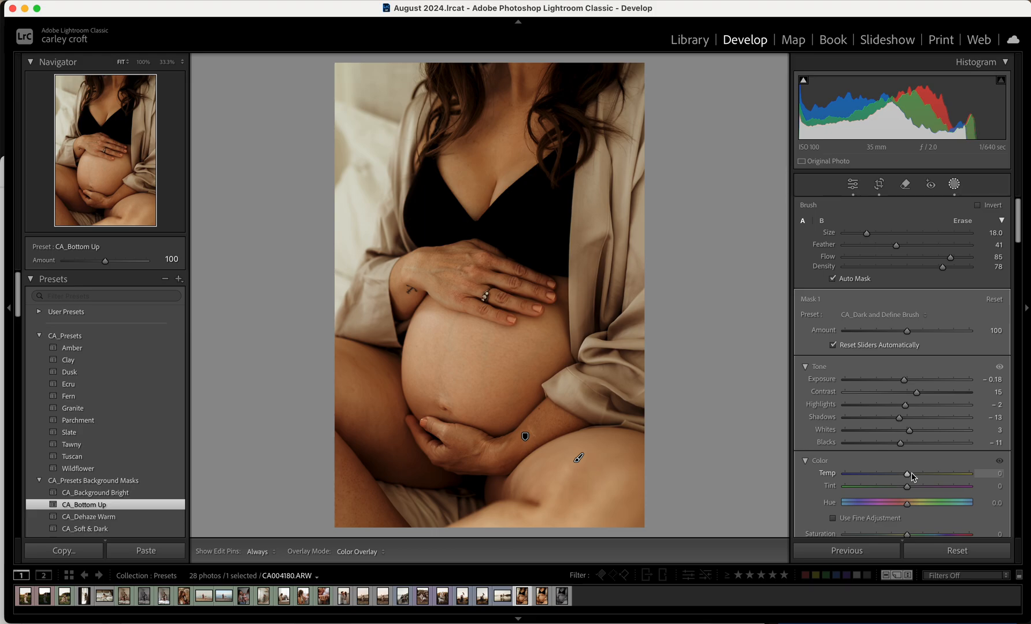
Step: Set the leg's brush mask to Exposure −0.13, Contrast 0, Whites −5, Temp 4 and Tint 7
{"action": "left_click_drag", "start_coordinate": [908, 474], "coordinate": [912, 487]}
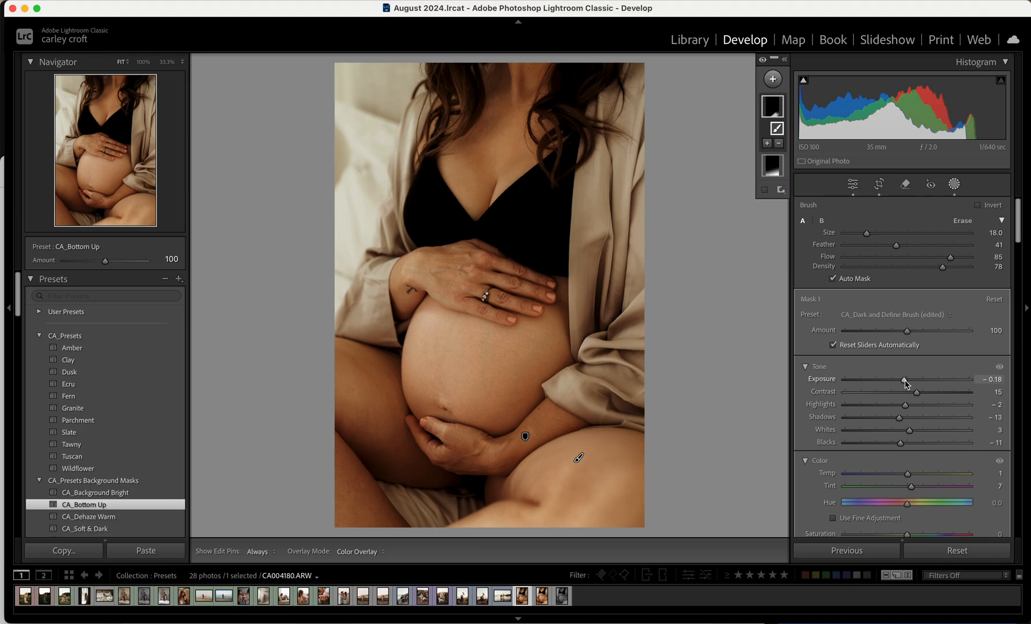
{"action": "left_click_drag", "start_coordinate": [905, 381], "coordinate": [906, 383]}
{"action": "left_click_drag", "start_coordinate": [906, 330], "coordinate": [908, 371]}
{"action": "left_click_drag", "start_coordinate": [904, 380], "coordinate": [912, 397]}
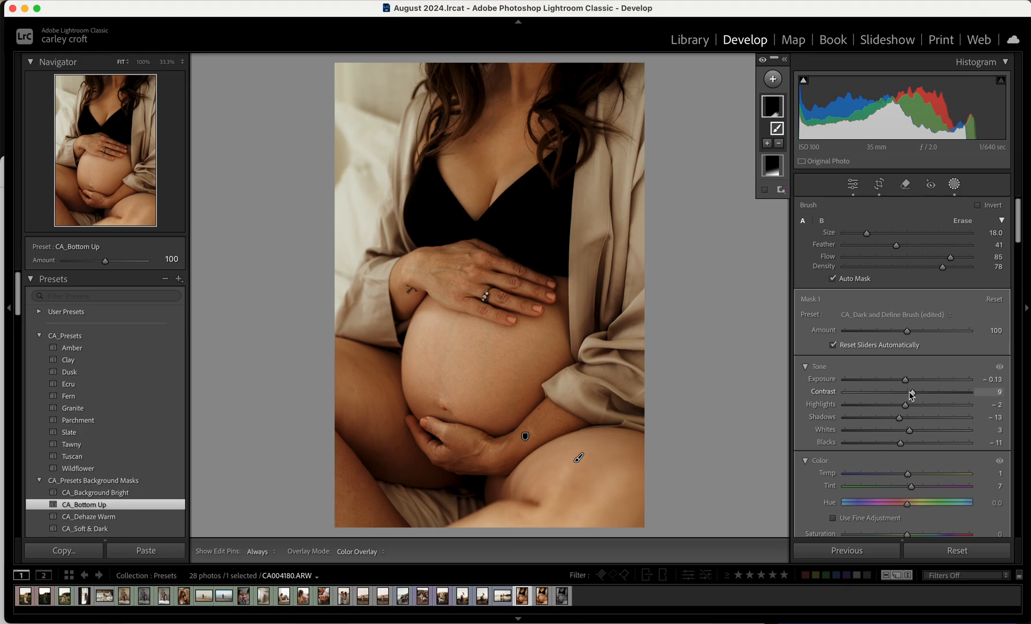
{"action": "left_click_drag", "start_coordinate": [909, 474], "coordinate": [910, 475]}
{"action": "left_click_drag", "start_coordinate": [899, 431], "coordinate": [904, 433]}
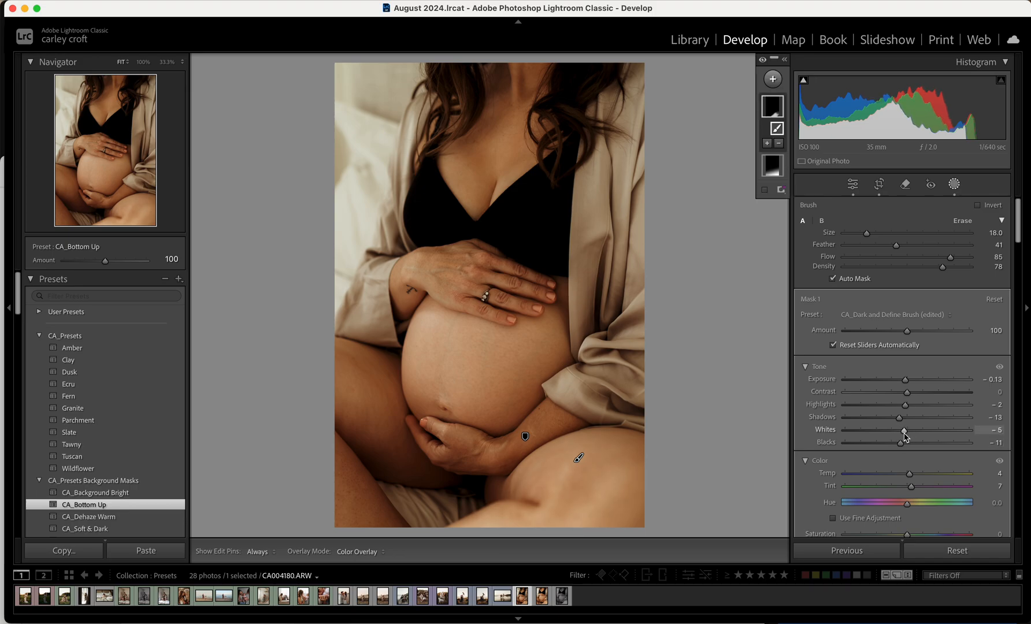
{"action": "key", "text": "Escape"}
{"action": "key", "text": "Escape"}
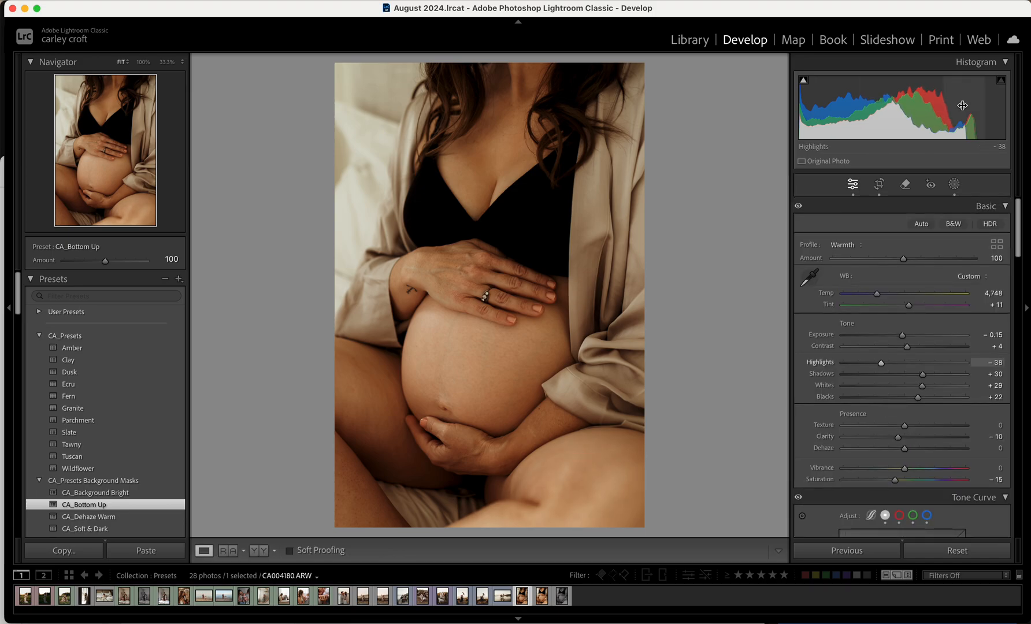
Step: Reapply the CA_Dark and Define Brush preset to Mask 1 and extend the brush mask over the pale bedding background
{"action": "left_click", "coordinate": [954, 184]}
{"action": "left_click", "coordinate": [775, 112]}
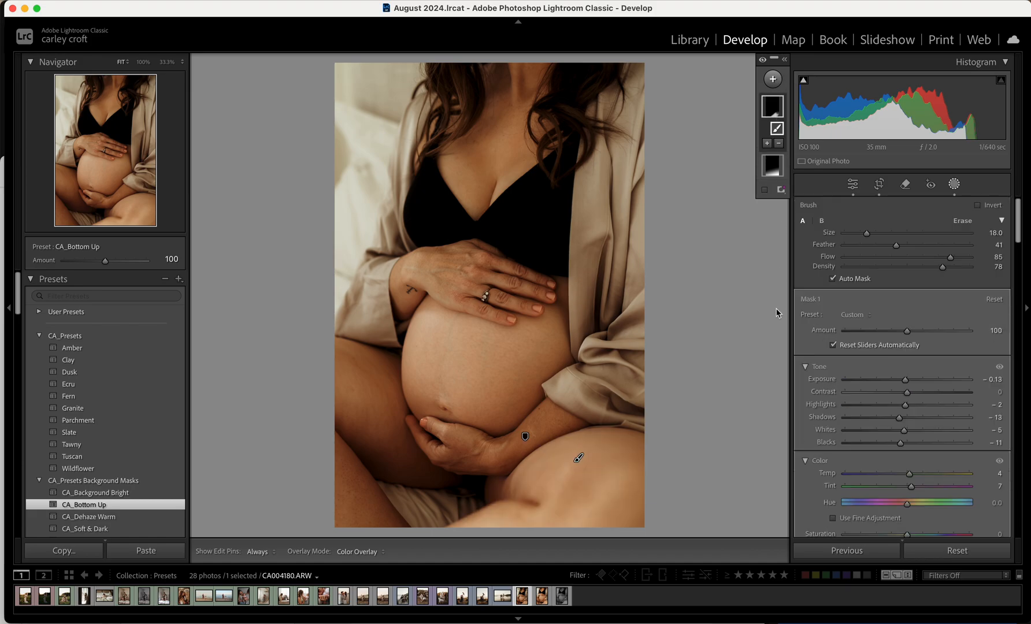
{"action": "left_click", "coordinate": [767, 143]}
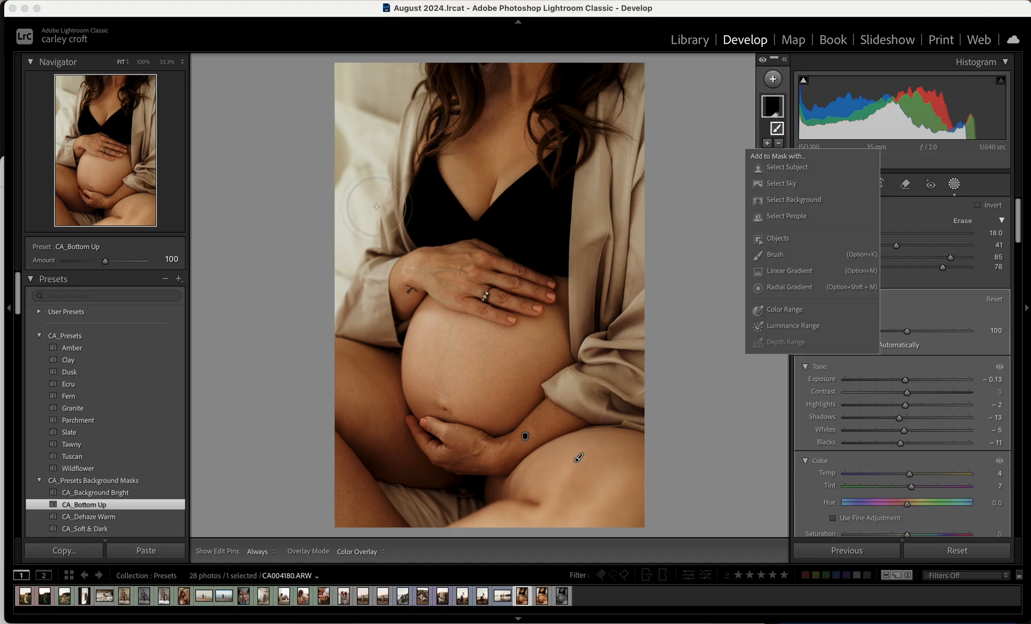
{"action": "left_click", "coordinate": [349, 205]}
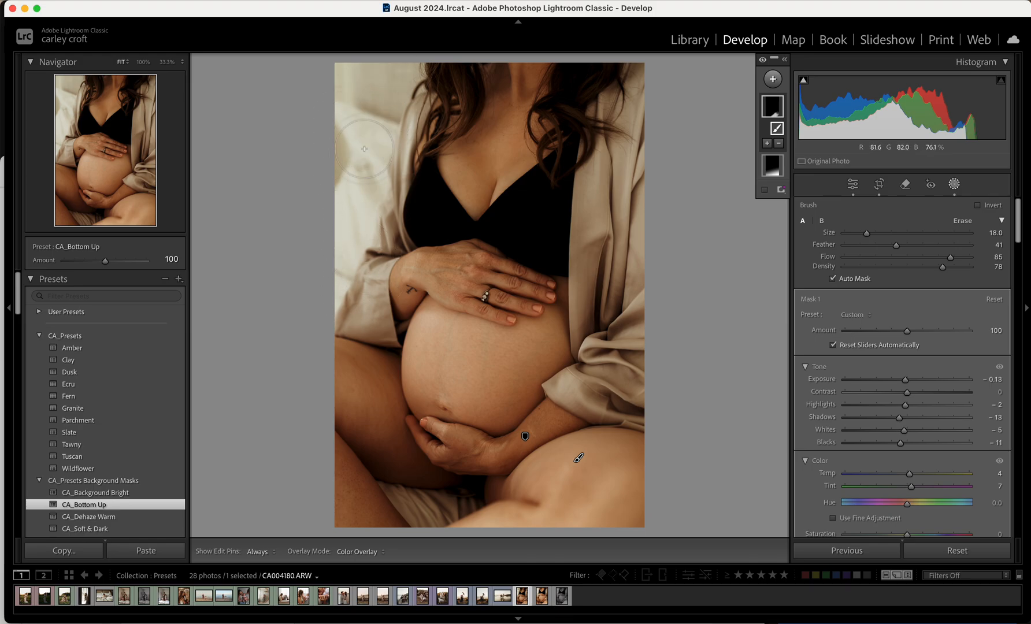
{"action": "left_click", "coordinate": [852, 314]}
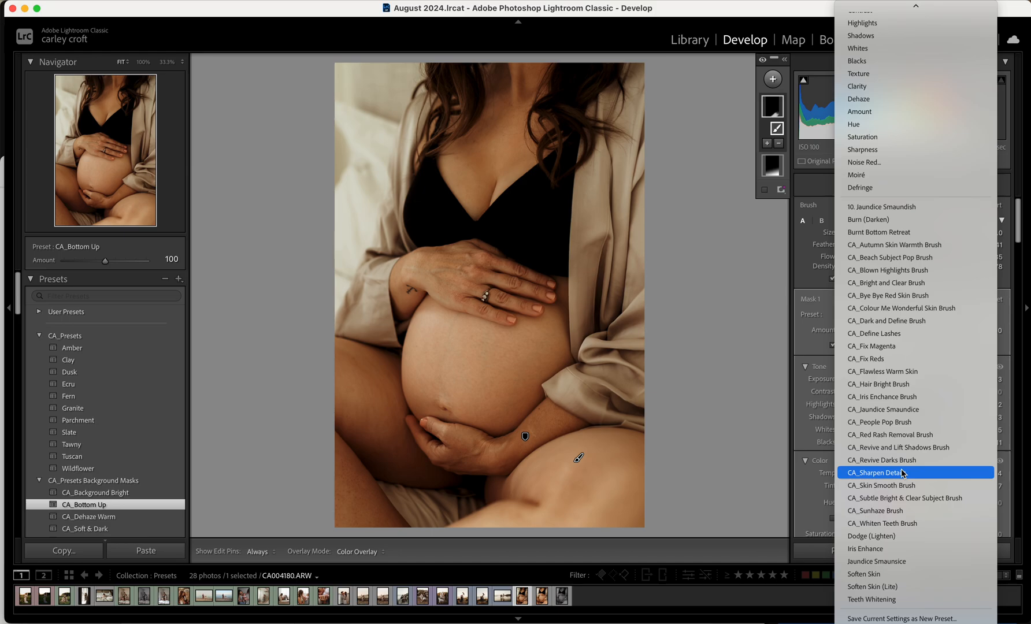
{"action": "left_click", "coordinate": [912, 321]}
{"action": "key", "text": "h"}
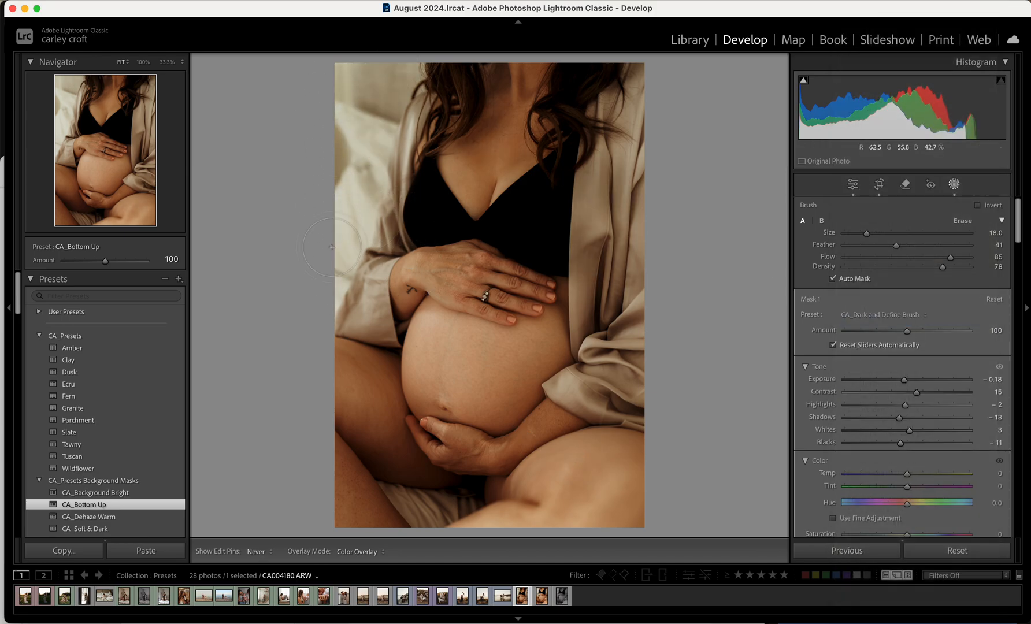
{"action": "key", "text": "h"}
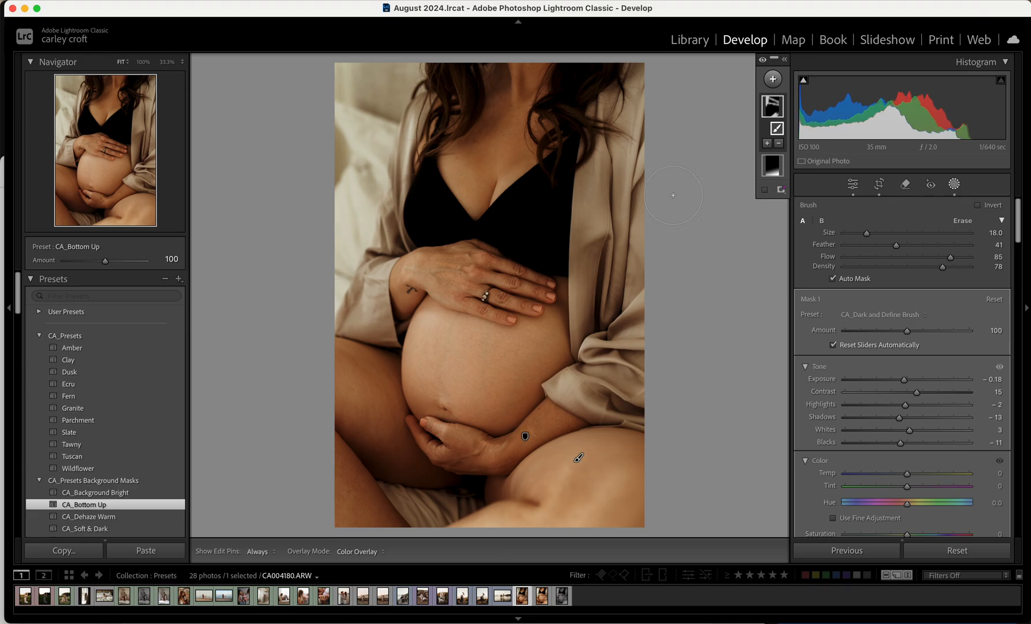
Step: Erase the Mask 1 brush from both sides of the robe and the body, then close masking
{"action": "left_click", "coordinate": [775, 110]}
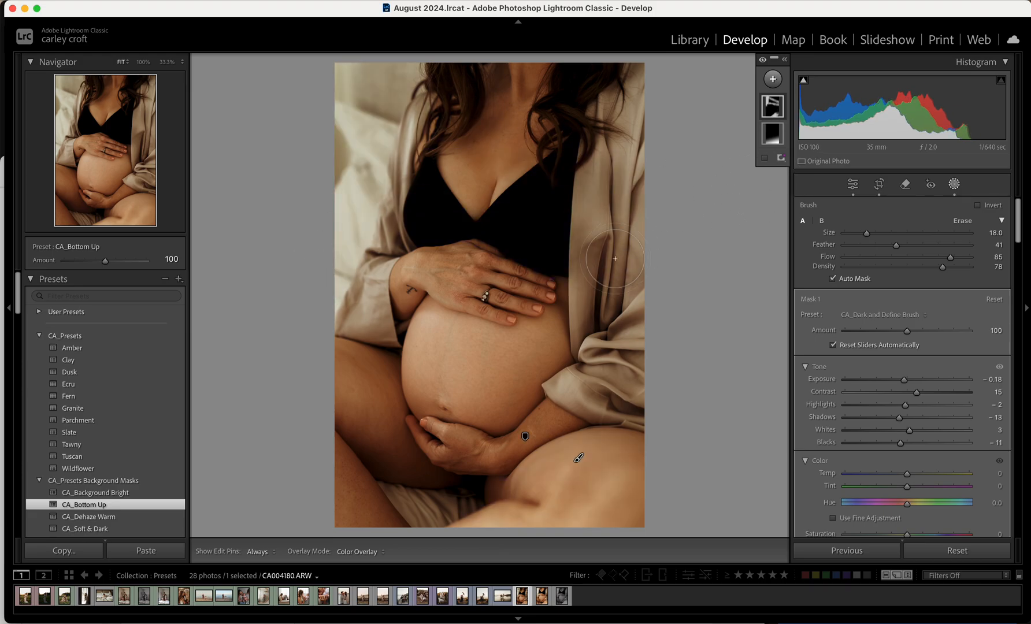
{"action": "key", "text": "h"}
{"action": "key", "text": "alt"}
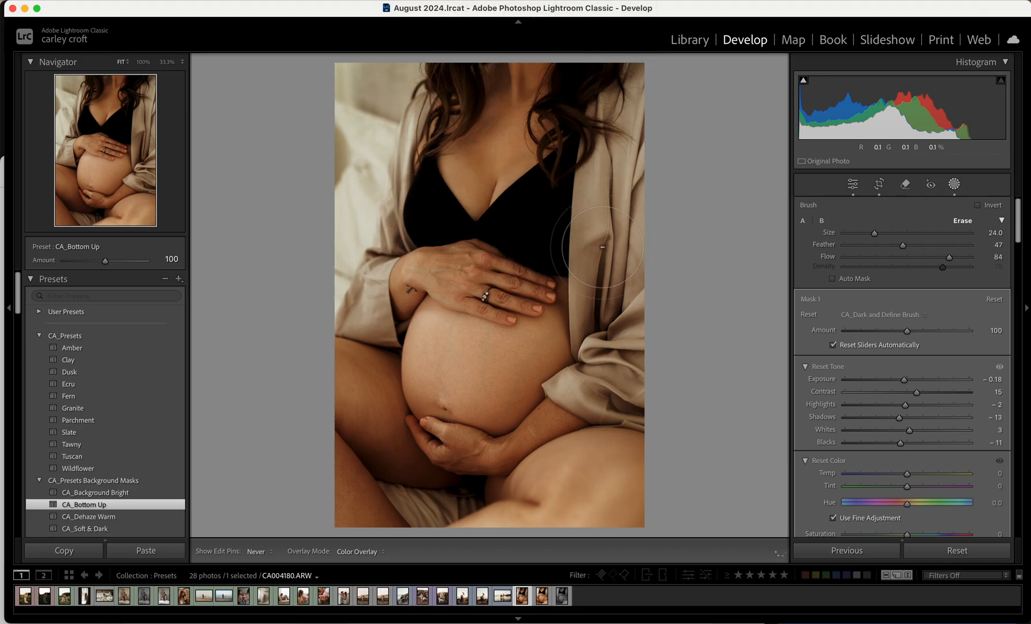
{"action": "key", "text": "h"}
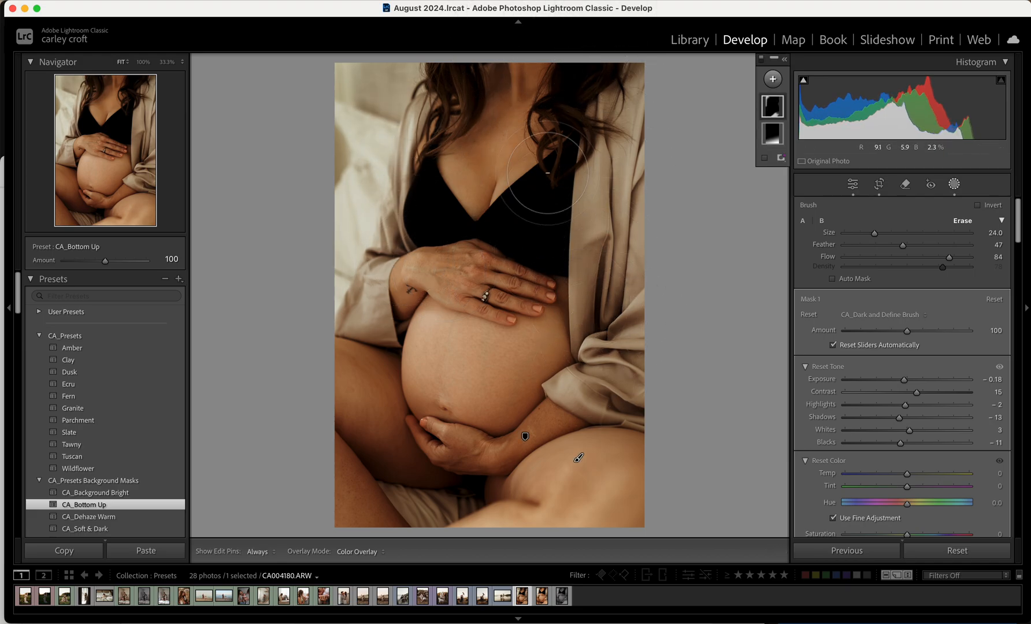
{"action": "key", "text": "h"}
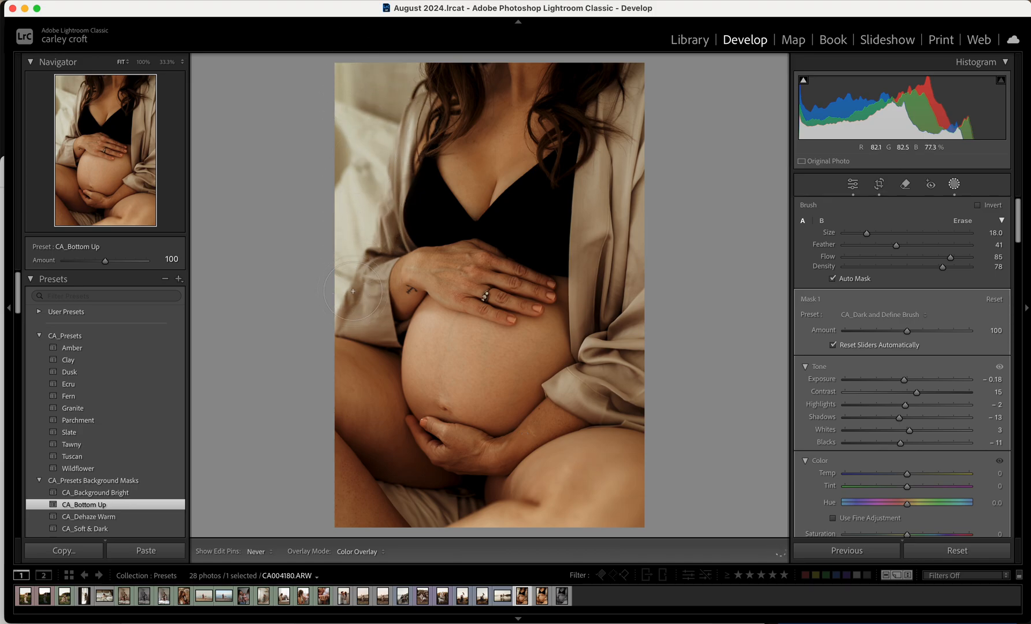
{"action": "key", "text": "h"}
{"action": "key", "text": "h"}
{"action": "key", "text": "alt"}
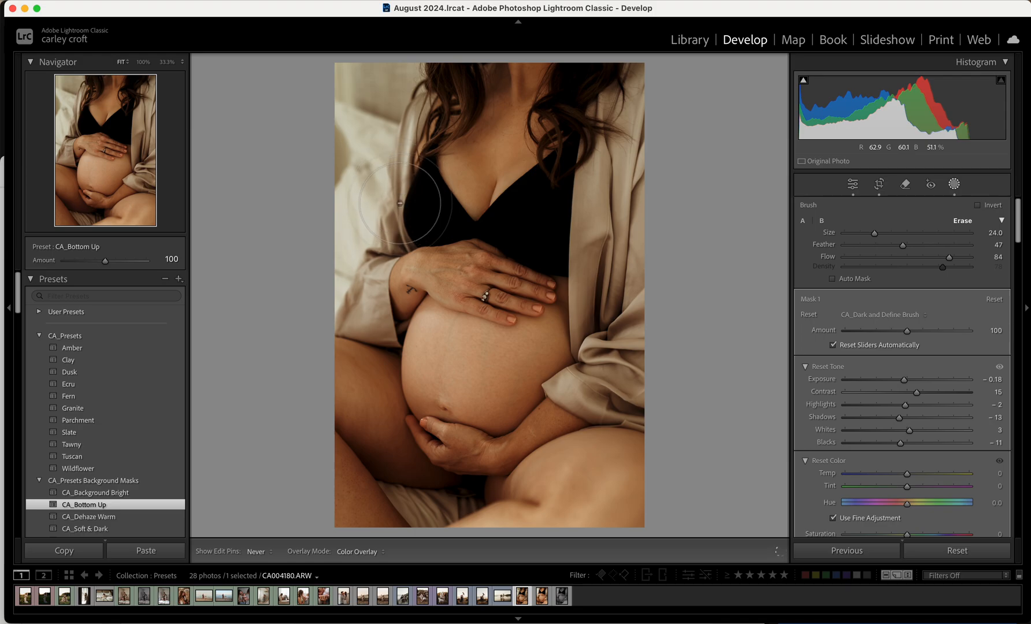
{"action": "key", "text": "h"}
{"action": "key", "text": "h"}
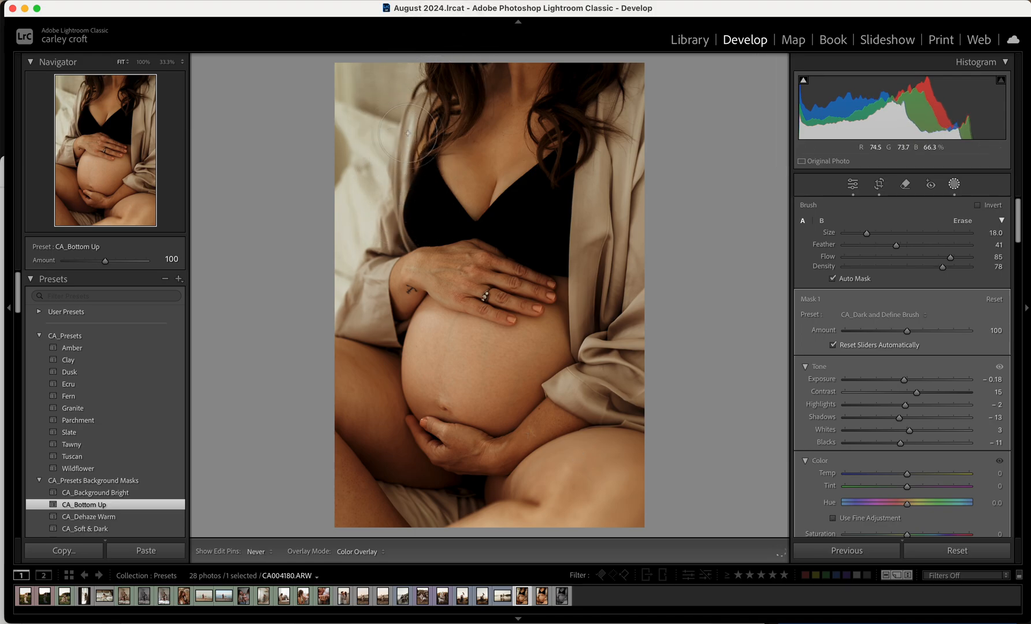
{"action": "key", "text": "h"}
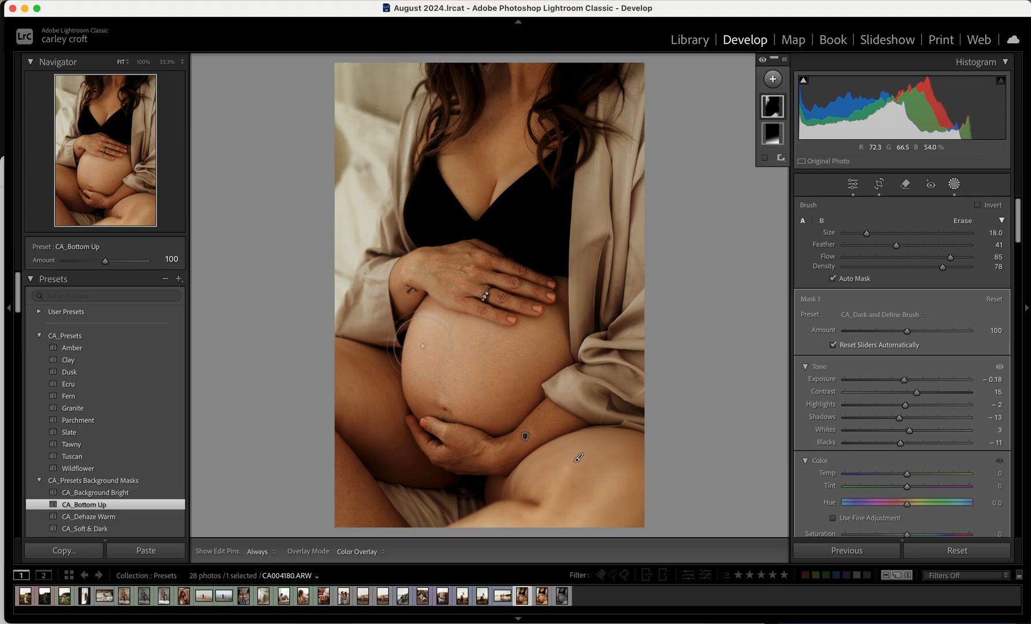
{"action": "key", "text": "h"}
{"action": "key", "text": "h"}
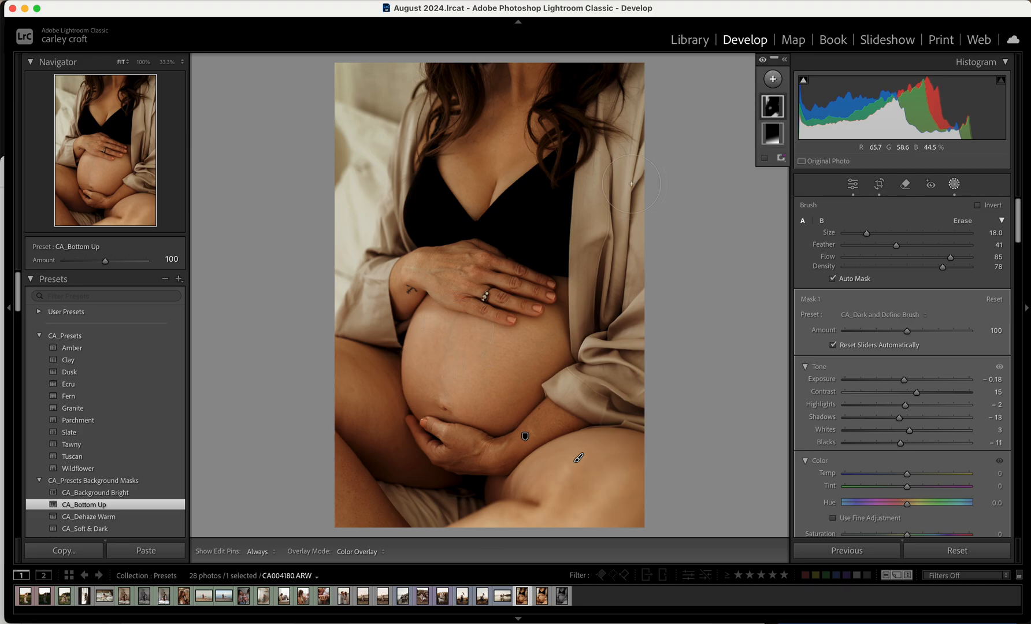
{"action": "key", "text": "k"}
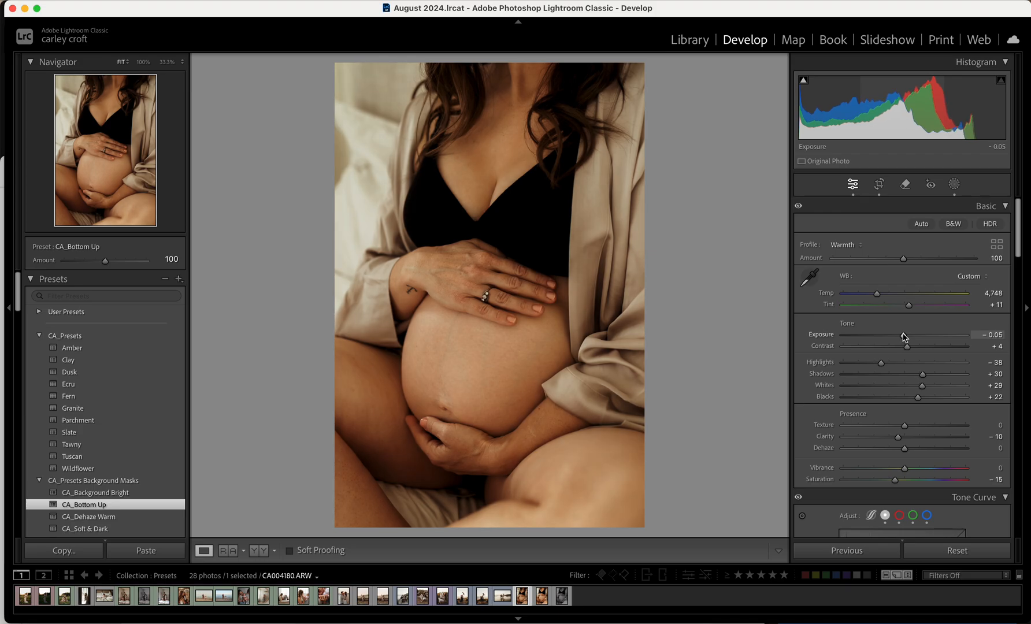
Step: Set Whites to +31, Highlights to −46, the Warmth profile Amount to 81 and Exposure to 0
{"action": "left_click_drag", "start_coordinate": [932, 388], "coordinate": [924, 391]}
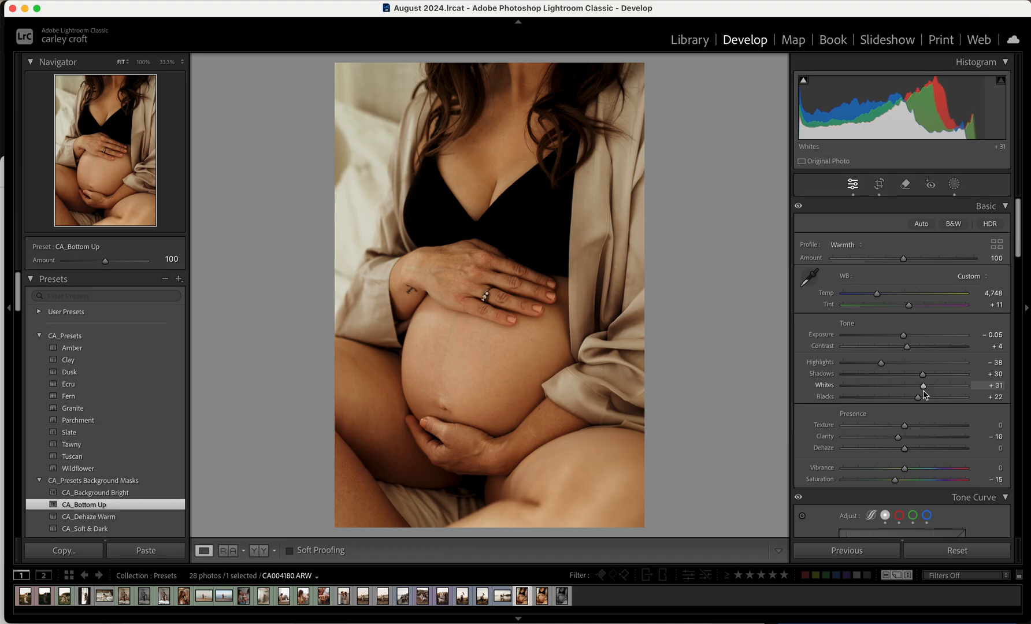
{"action": "left_click_drag", "start_coordinate": [881, 363], "coordinate": [876, 365]}
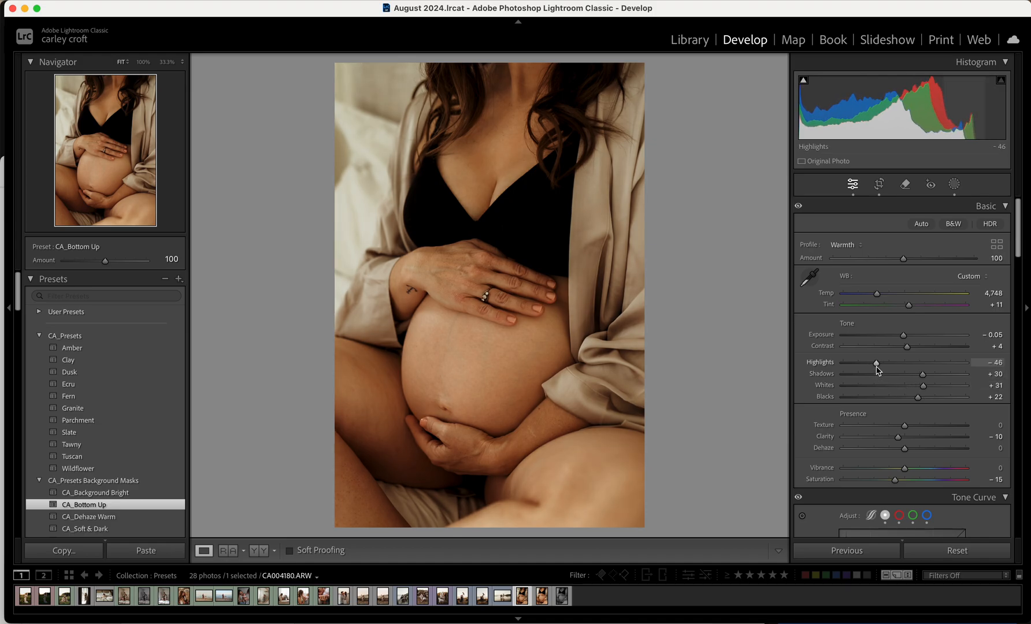
{"action": "mouse_move", "coordinate": [880, 259]}
{"action": "left_mouse_down"}
{"action": "mouse_move", "coordinate": [860, 269]}
{"action": "mouse_move", "coordinate": [927, 280]}
{"action": "mouse_move", "coordinate": [890, 278]}
{"action": "left_mouse_up"}
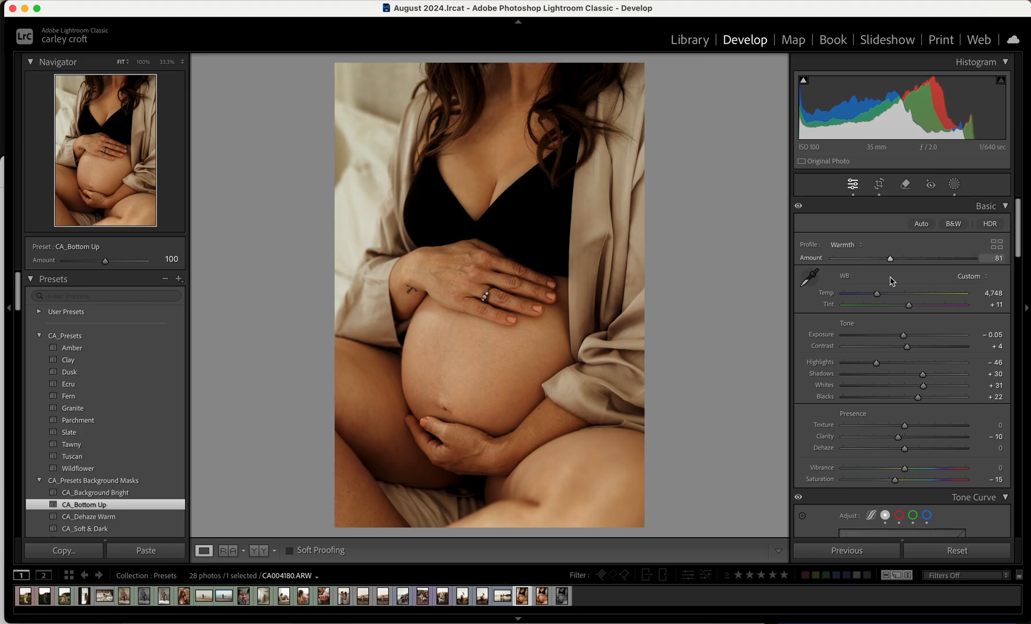
{"action": "double_click", "coordinate": [908, 342]}
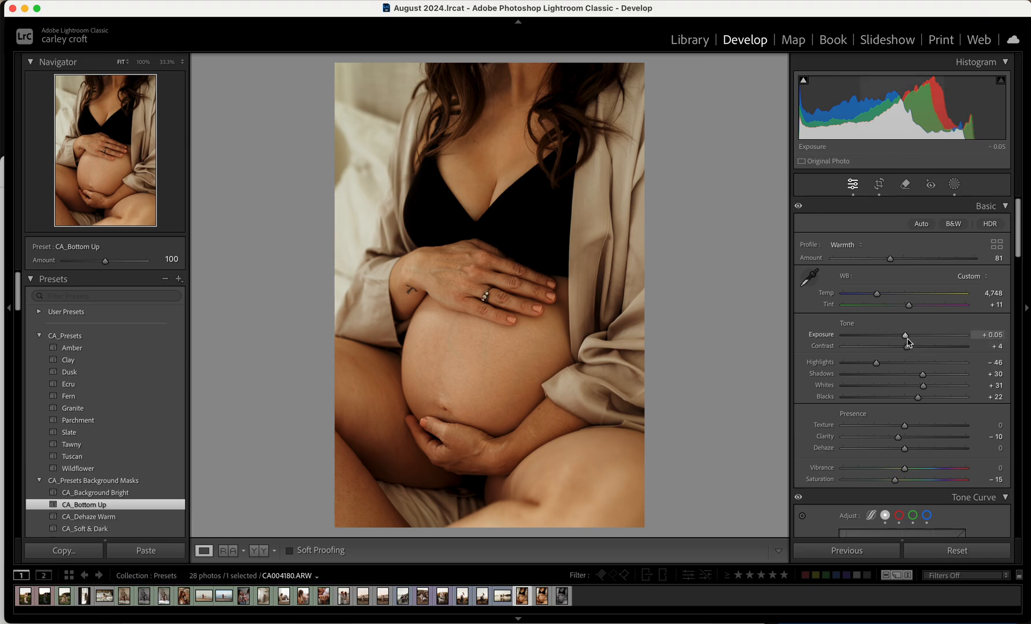
{"action": "double_click", "coordinate": [908, 342]}
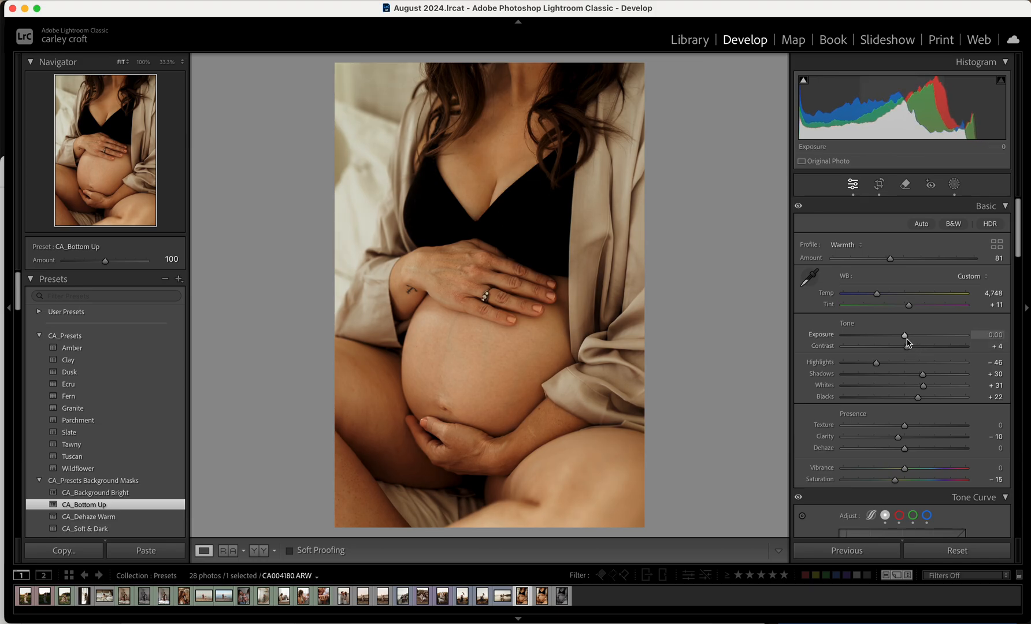
Step: Tighten the crop slightly at the original aspect ratio and reposition the subject within the frame
{"action": "left_click", "coordinate": [879, 183]}
{"action": "left_click_drag", "start_coordinate": [561, 273], "coordinate": [562, 266]}
{"action": "key", "text": "Return"}
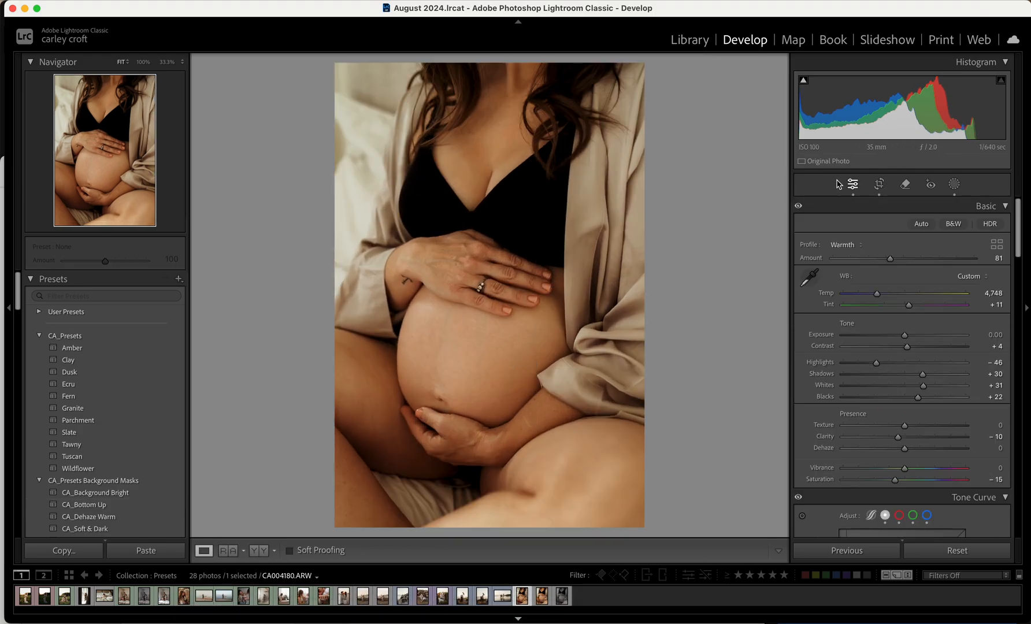
{"action": "left_click", "coordinate": [880, 187]}
{"action": "left_click_drag", "start_coordinate": [658, 259], "coordinate": [657, 258]}
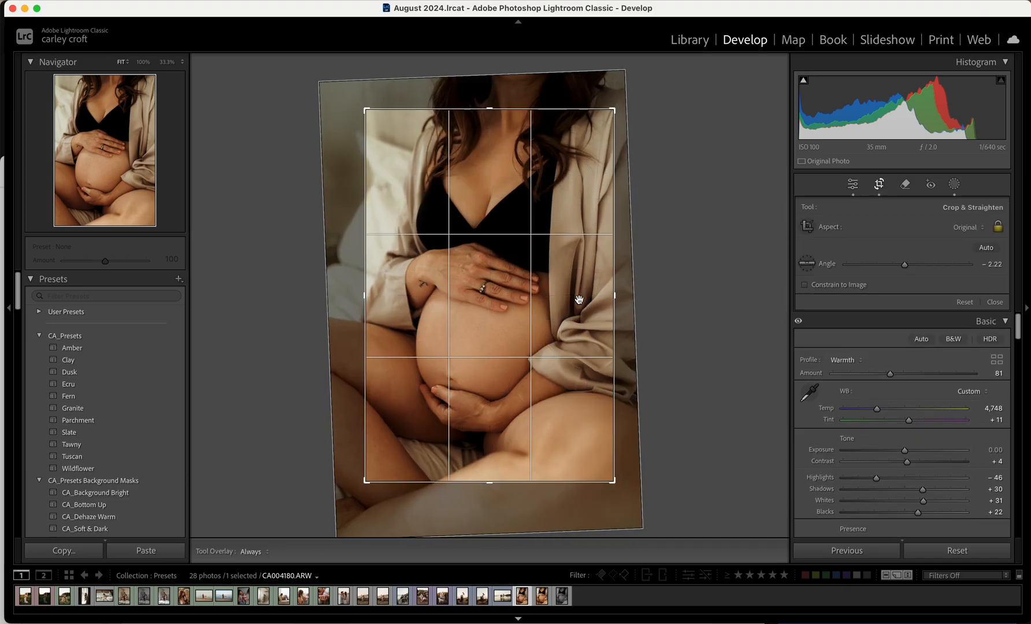
{"action": "left_click_drag", "start_coordinate": [492, 484], "coordinate": [490, 478]}
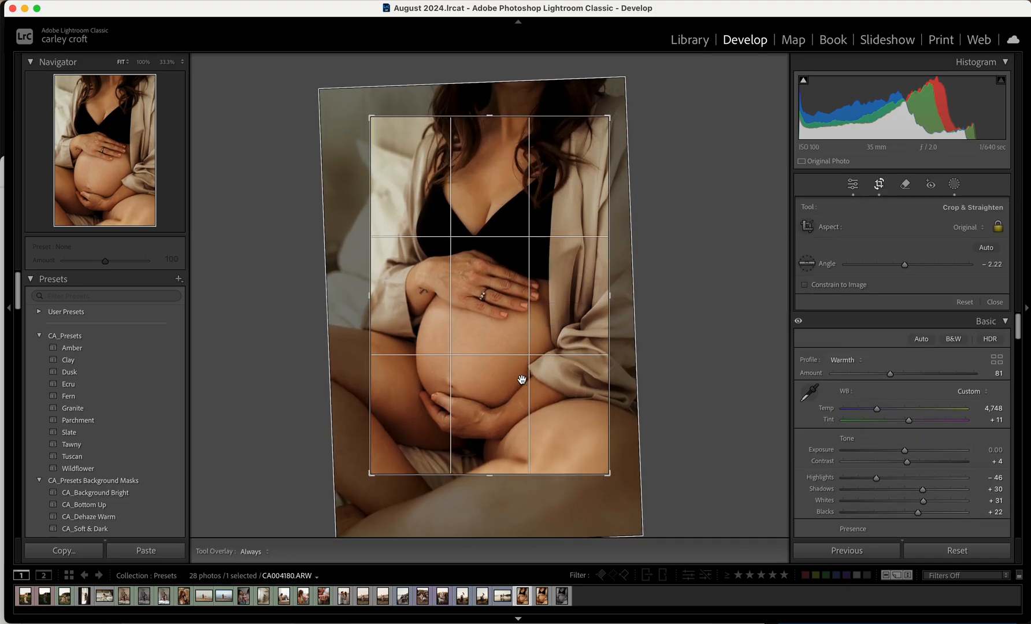
{"action": "left_click_drag", "start_coordinate": [523, 380], "coordinate": [525, 378]}
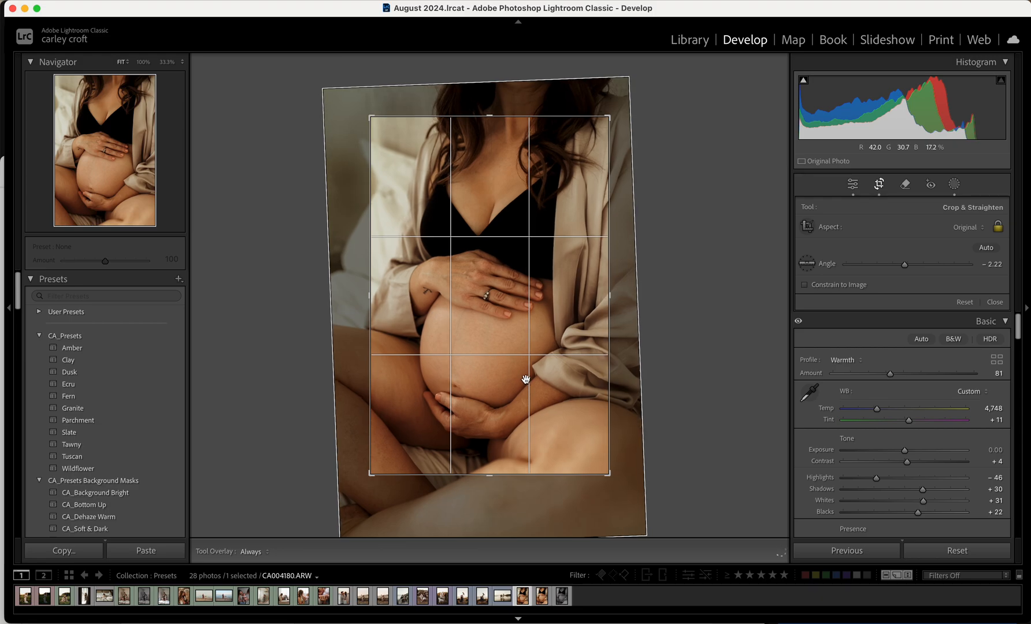
{"action": "key", "text": "Return"}
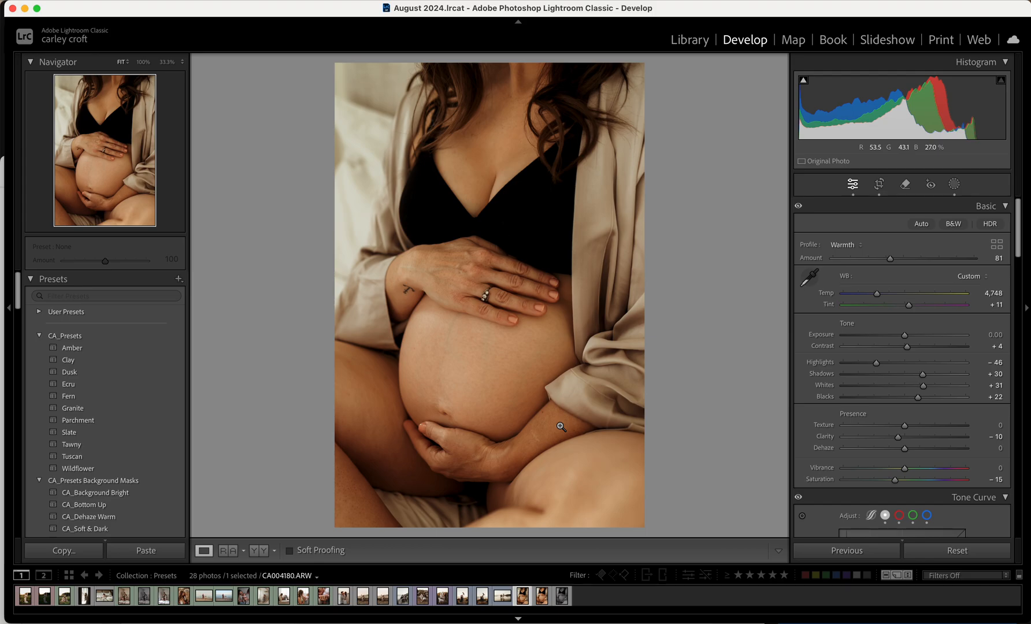
Step: Remove the pale scar on the lower forearm using Generative Remove with a size 17 brush
{"action": "left_click", "coordinate": [538, 444]}
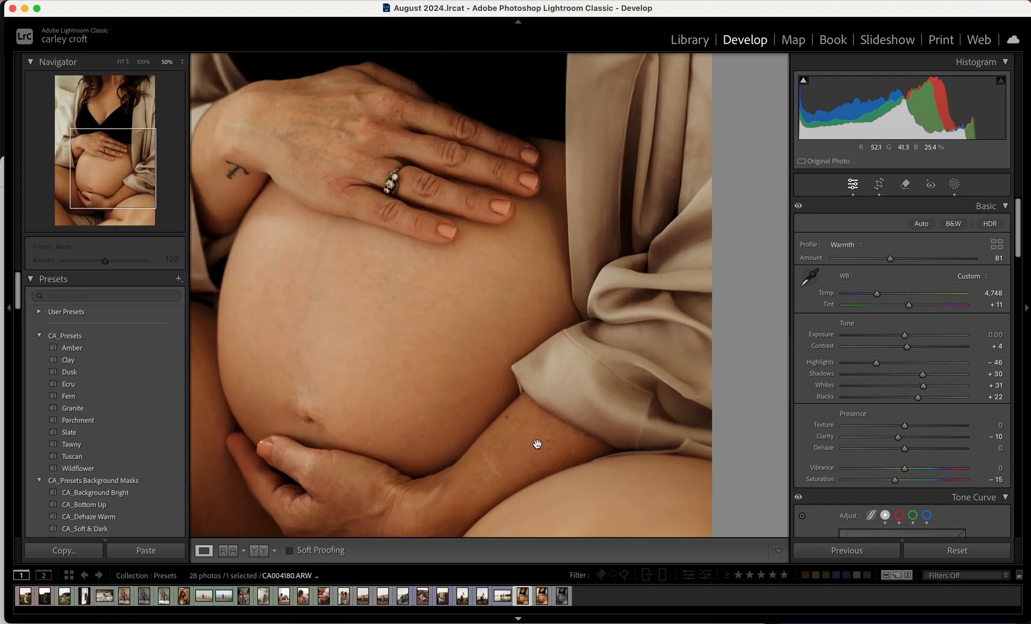
{"action": "left_click_drag", "start_coordinate": [537, 444], "coordinate": [530, 392]}
{"action": "key", "text": "super+equal"}
{"action": "key", "text": "super+equal"}
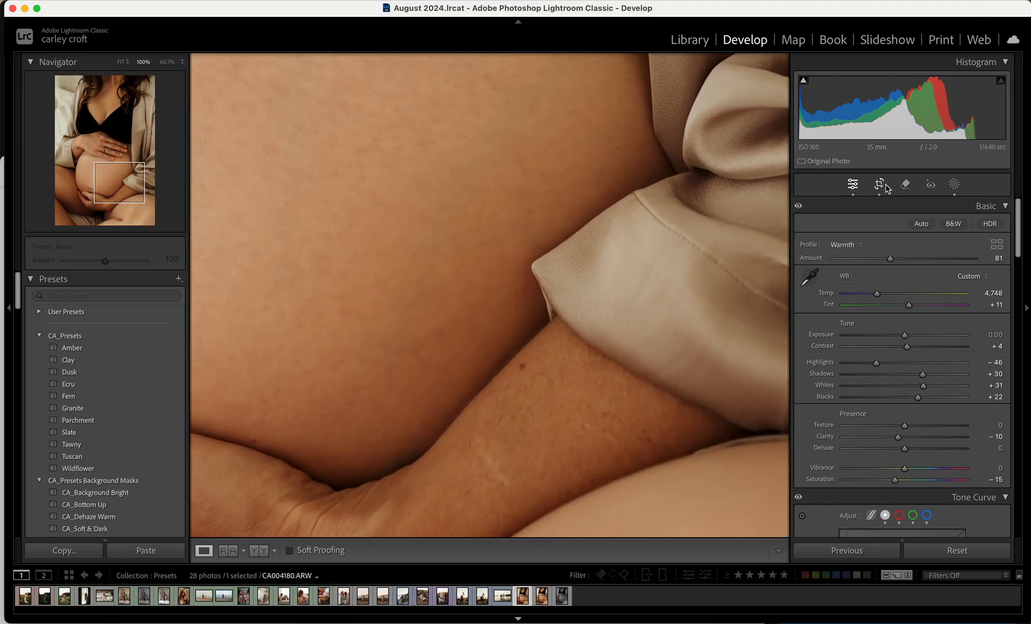
{"action": "left_click", "coordinate": [905, 183]}
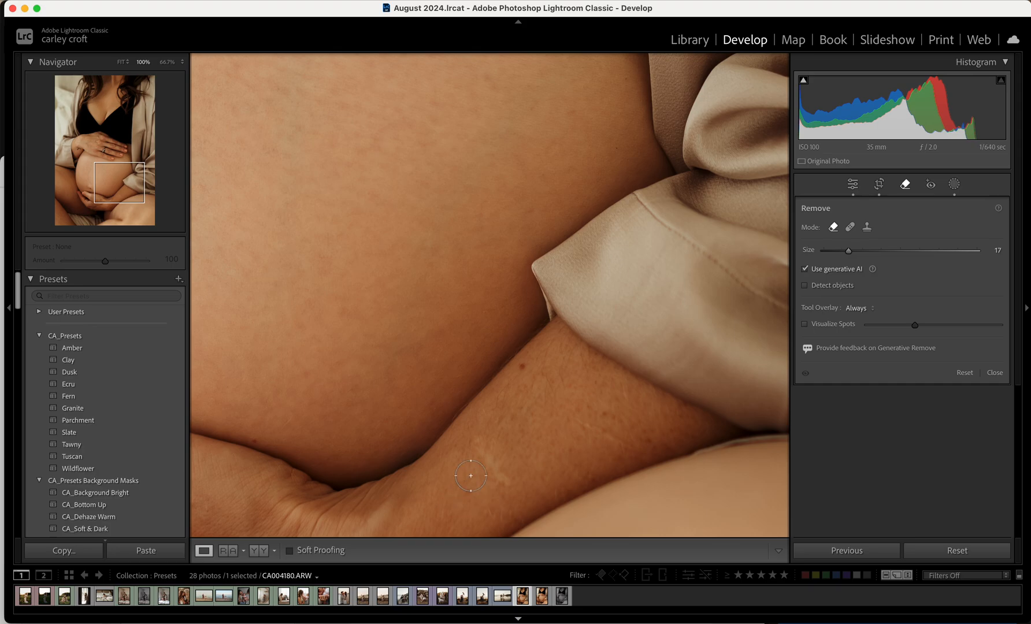
{"action": "left_click_drag", "start_coordinate": [480, 450], "coordinate": [506, 478]}
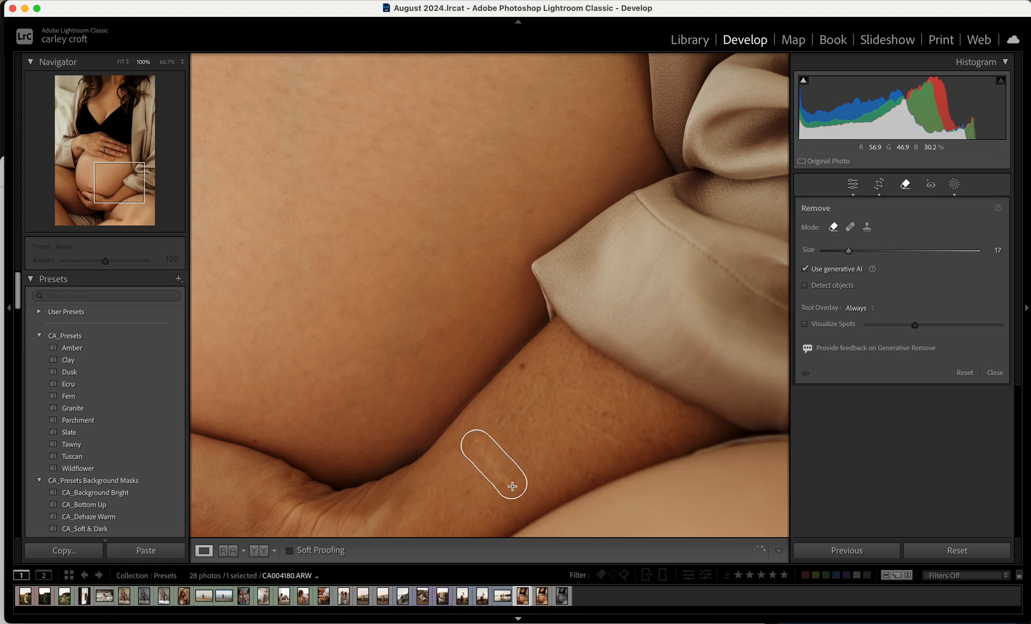
{"action": "key", "text": "Return"}
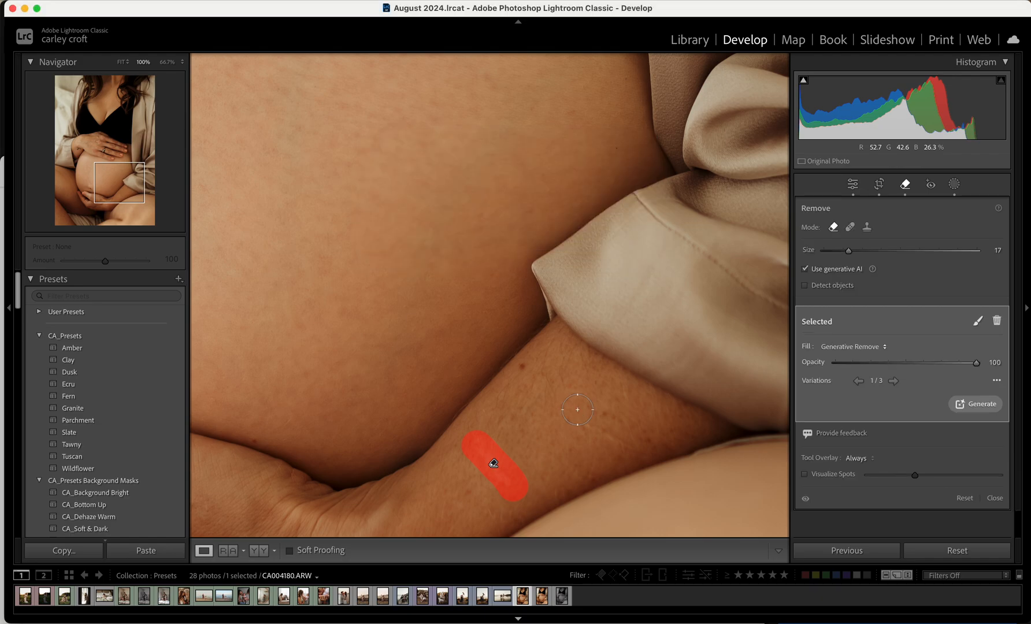
{"action": "key", "text": "q"}
Step: Examine the skin on the hands, belly and chest up close, and return to the full photo
{"action": "key", "text": "super+minus"}
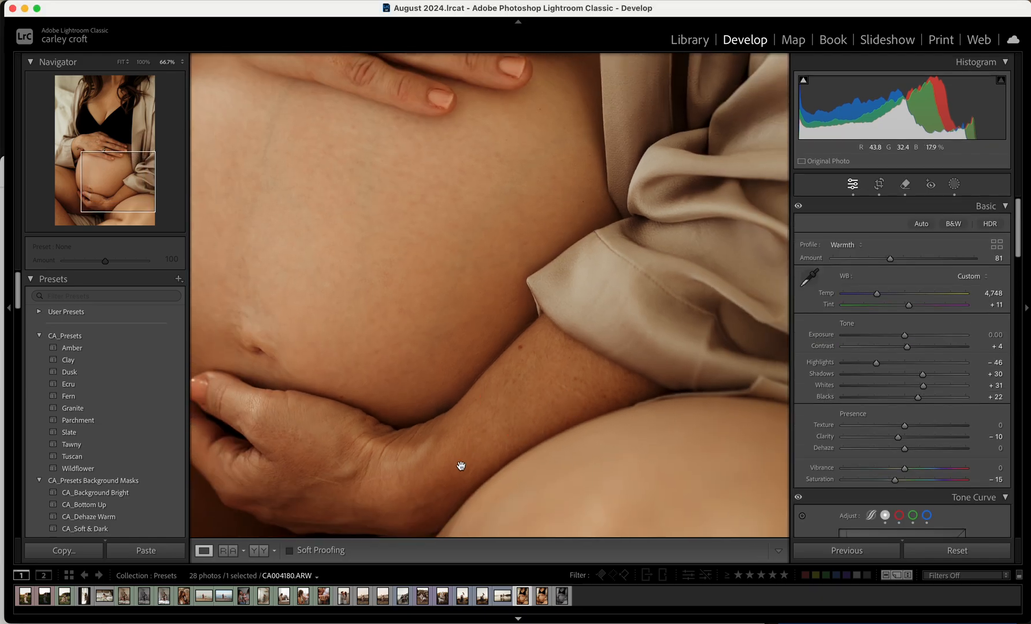
{"action": "scroll", "coordinate": [490, 329], "scroll_direction": "down", "scroll_amount": 10}
{"action": "left_click_drag", "start_coordinate": [446, 142], "coordinate": [437, 495]}
{"action": "left_click_drag", "start_coordinate": [571, 309], "coordinate": [461, 396]}
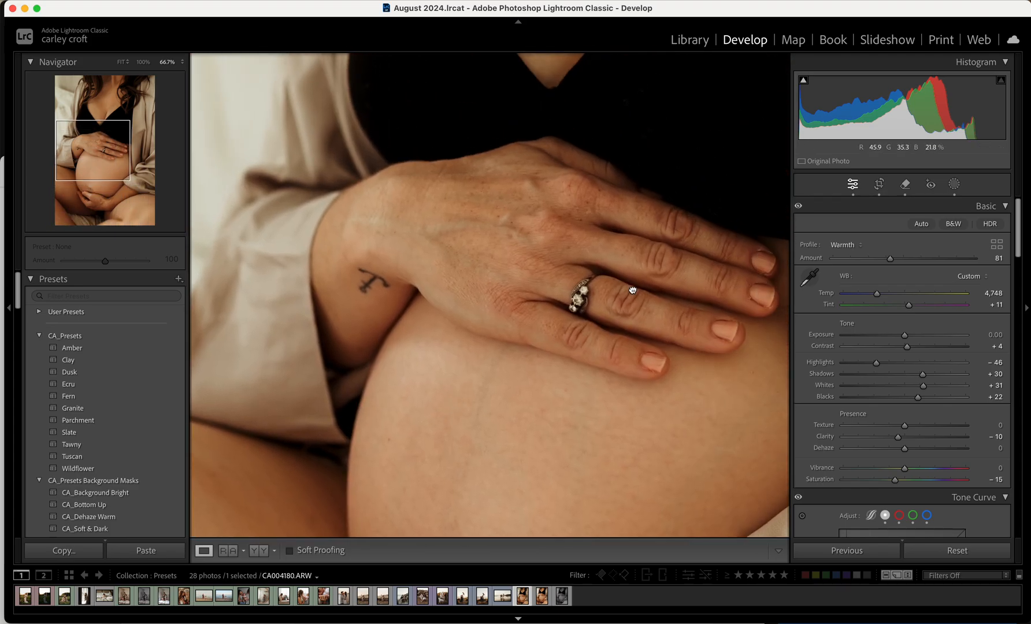
{"action": "left_click_drag", "start_coordinate": [647, 255], "coordinate": [476, 469]}
{"action": "left_click", "coordinate": [529, 297]}
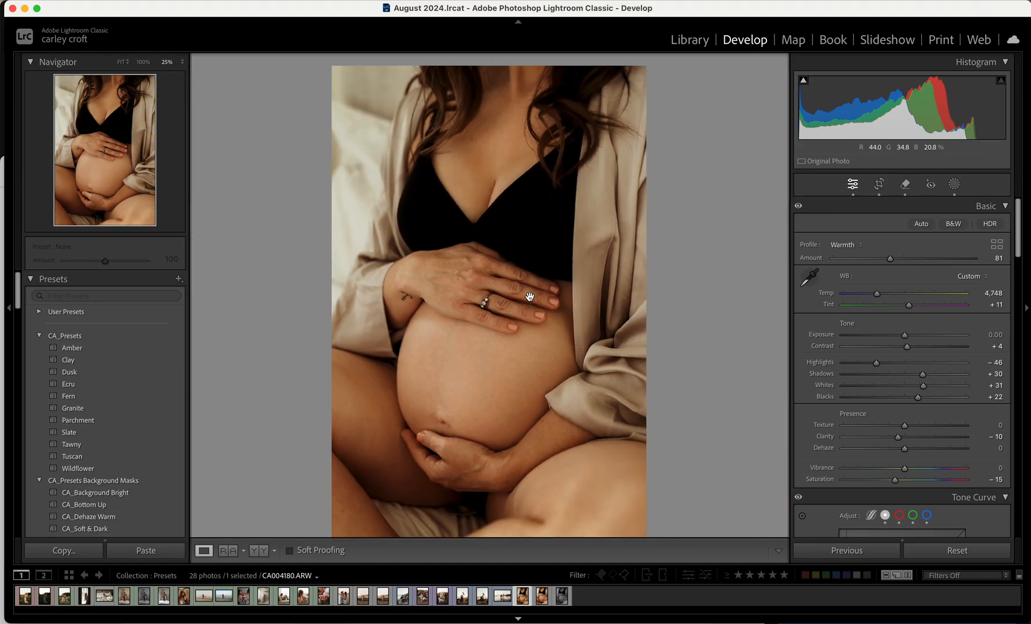